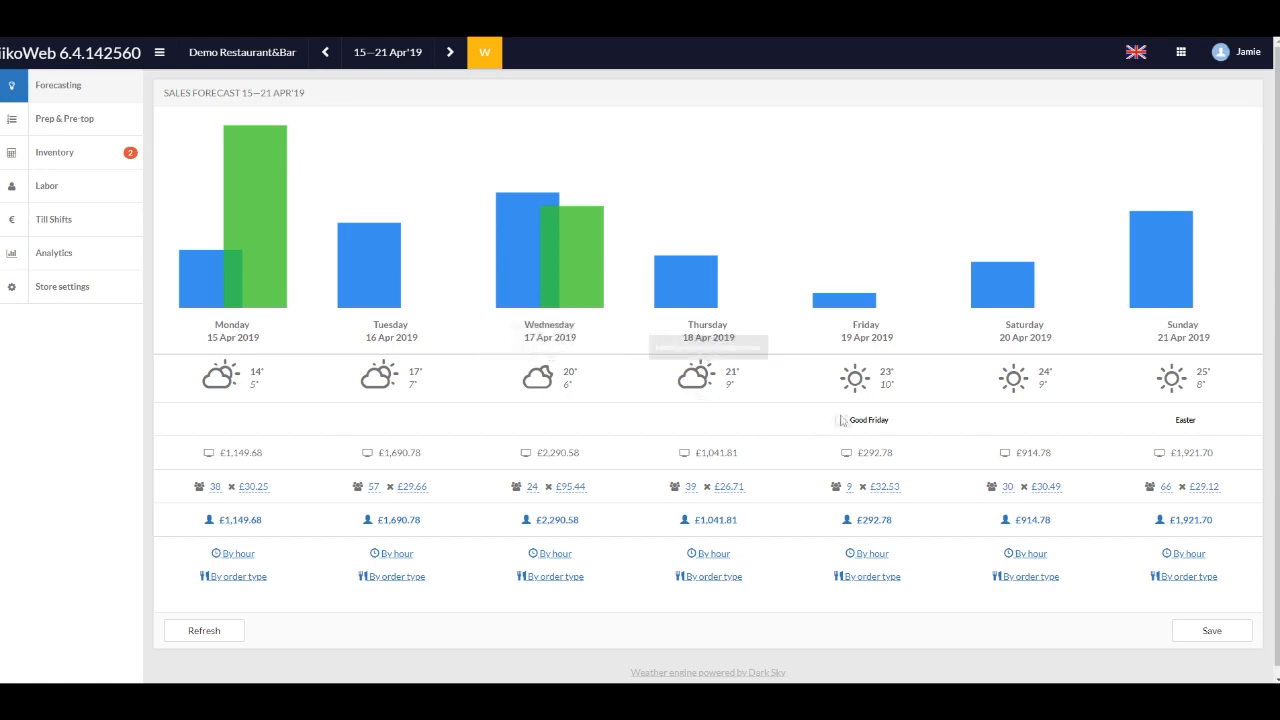
- Check the holidays marked for Friday 19 and Sunday 21 April in the weekly sales forecast
double_click(878, 419)
drag(878, 419, 852, 424)
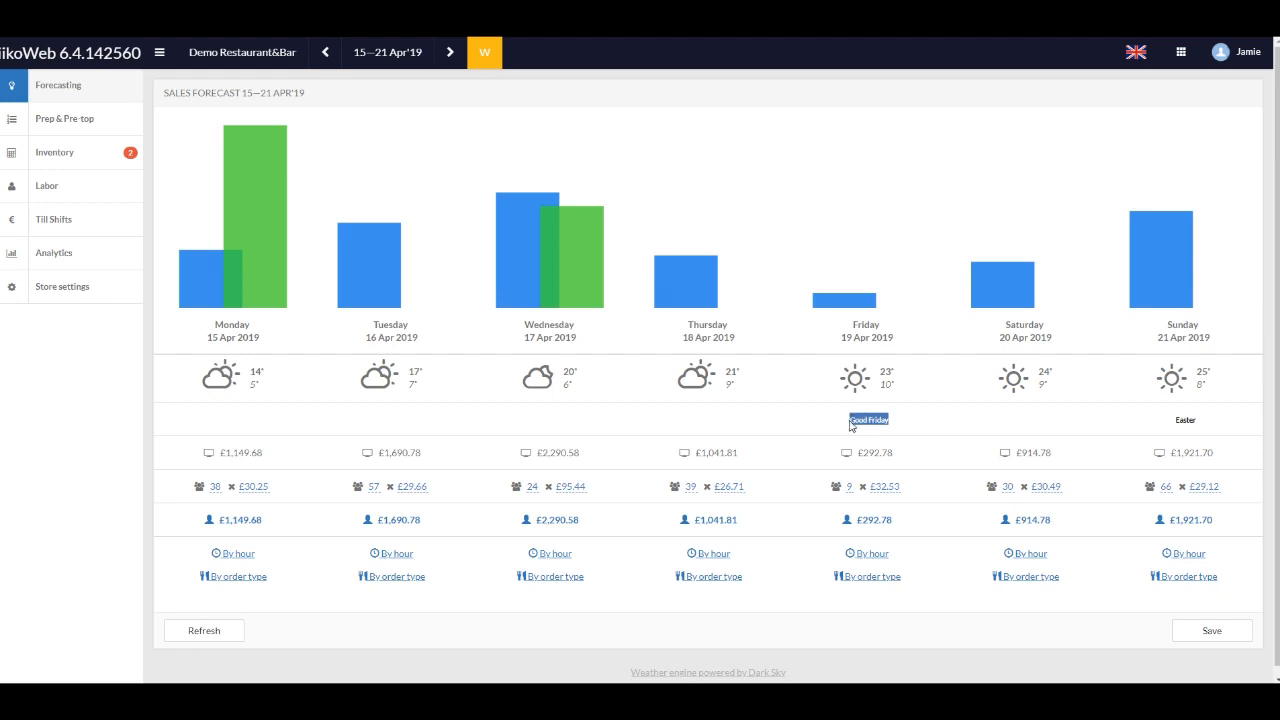
click(855, 428)
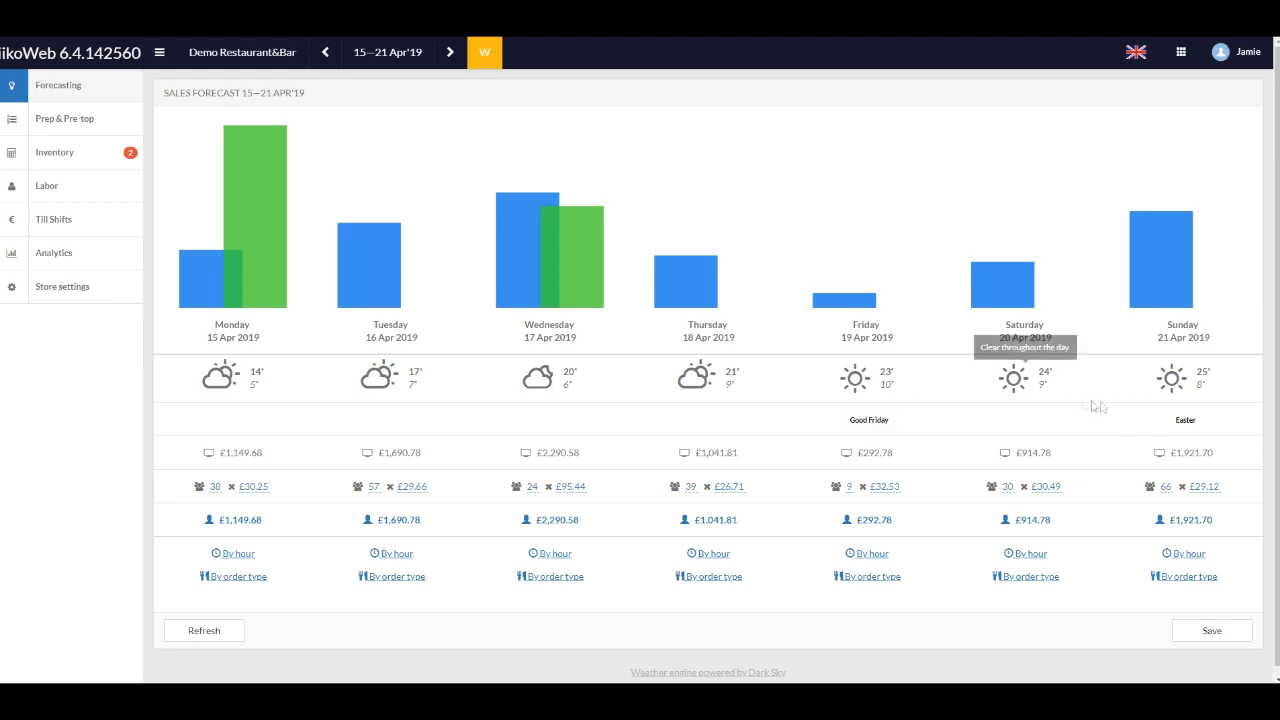
drag(1220, 422, 1172, 426)
click(1171, 426)
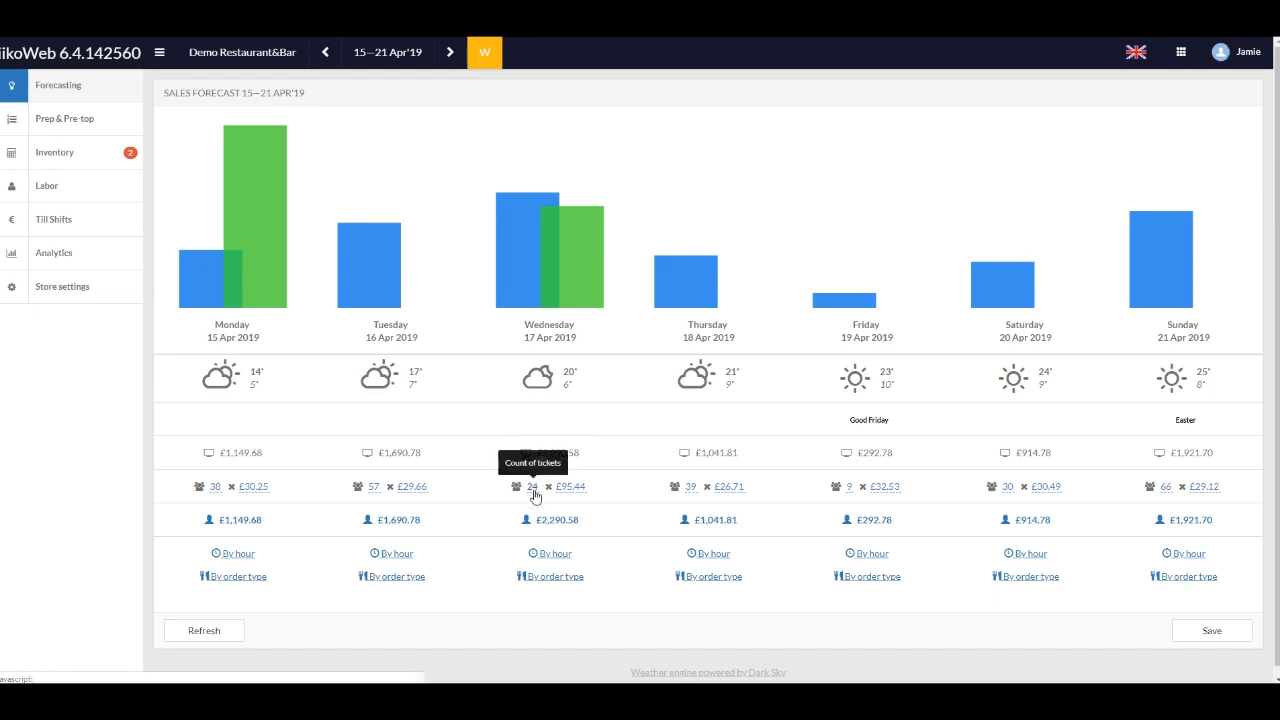
- Set Wednesday 17 April's ticket count to 26 and its average ticket to 95.42, and compare with the system forecast
click(534, 490)
click(553, 487)
click(553, 487)
click(579, 491)
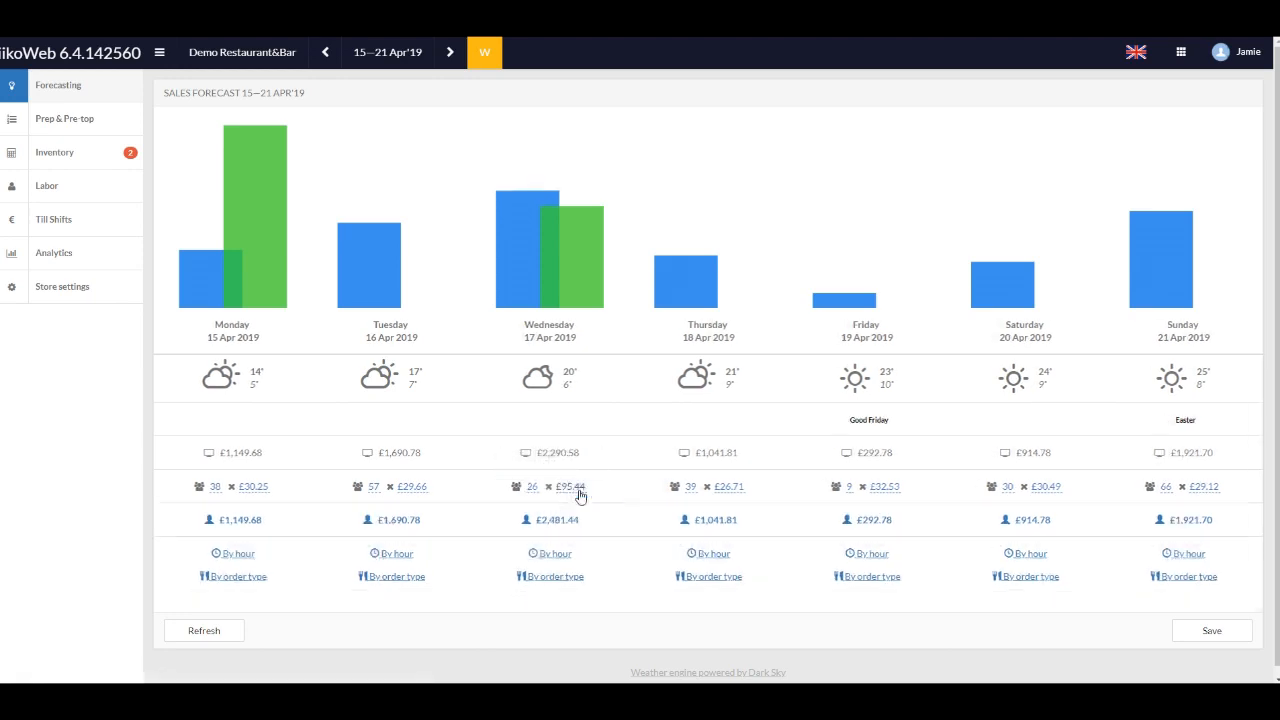
click(575, 489)
click(547, 507)
click(547, 507)
click(573, 504)
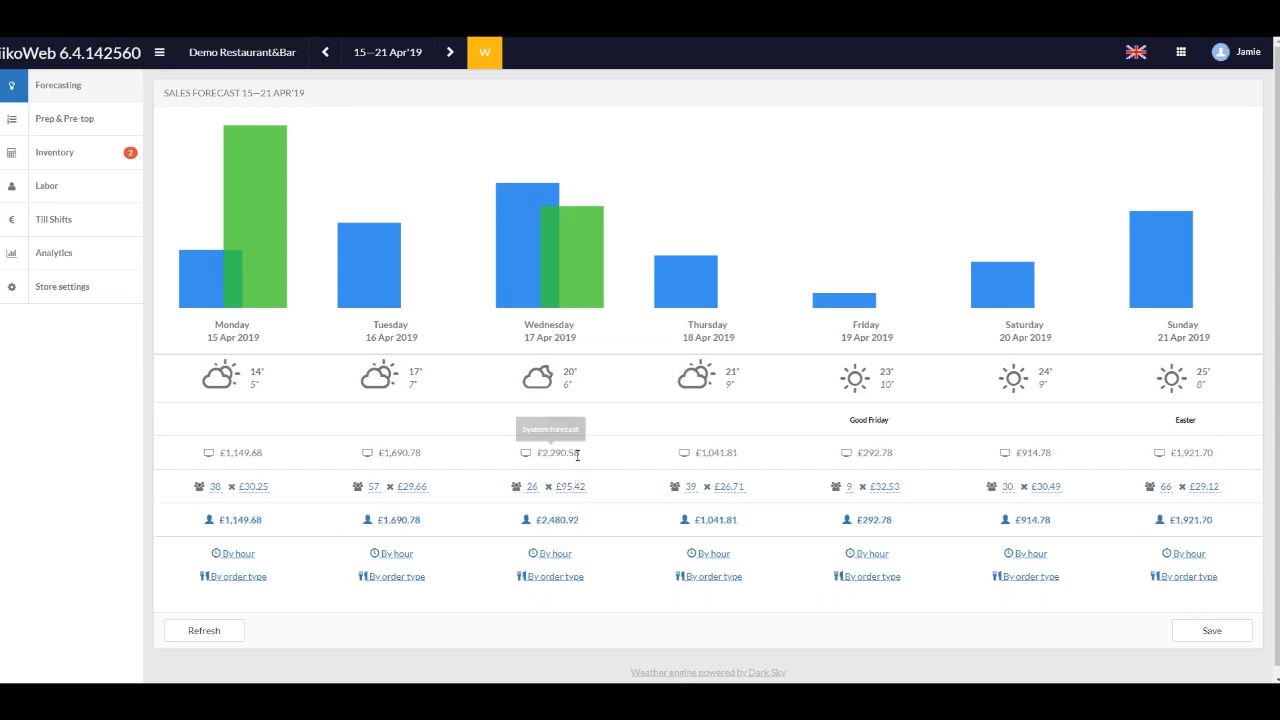
drag(569, 453, 538, 455)
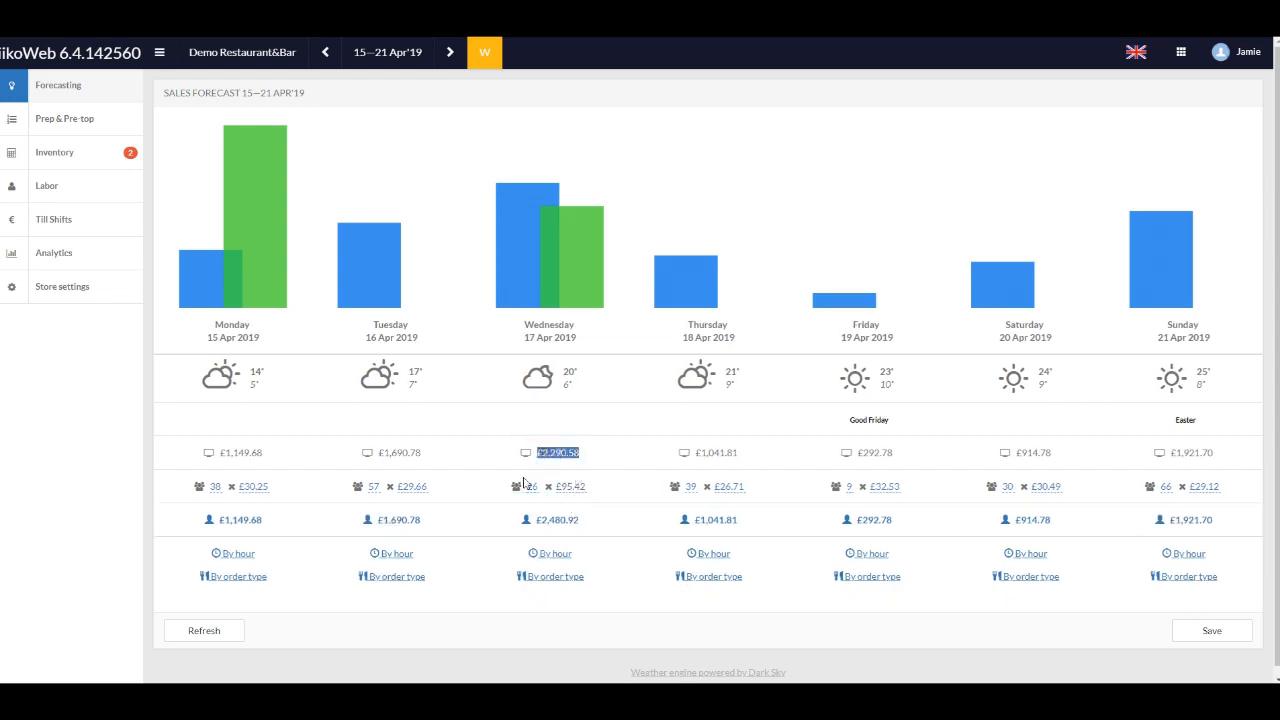
click(588, 523)
- Try to set the 11:00 transactions to 3 in Wednesday 17 April's hourly forecast
click(556, 554)
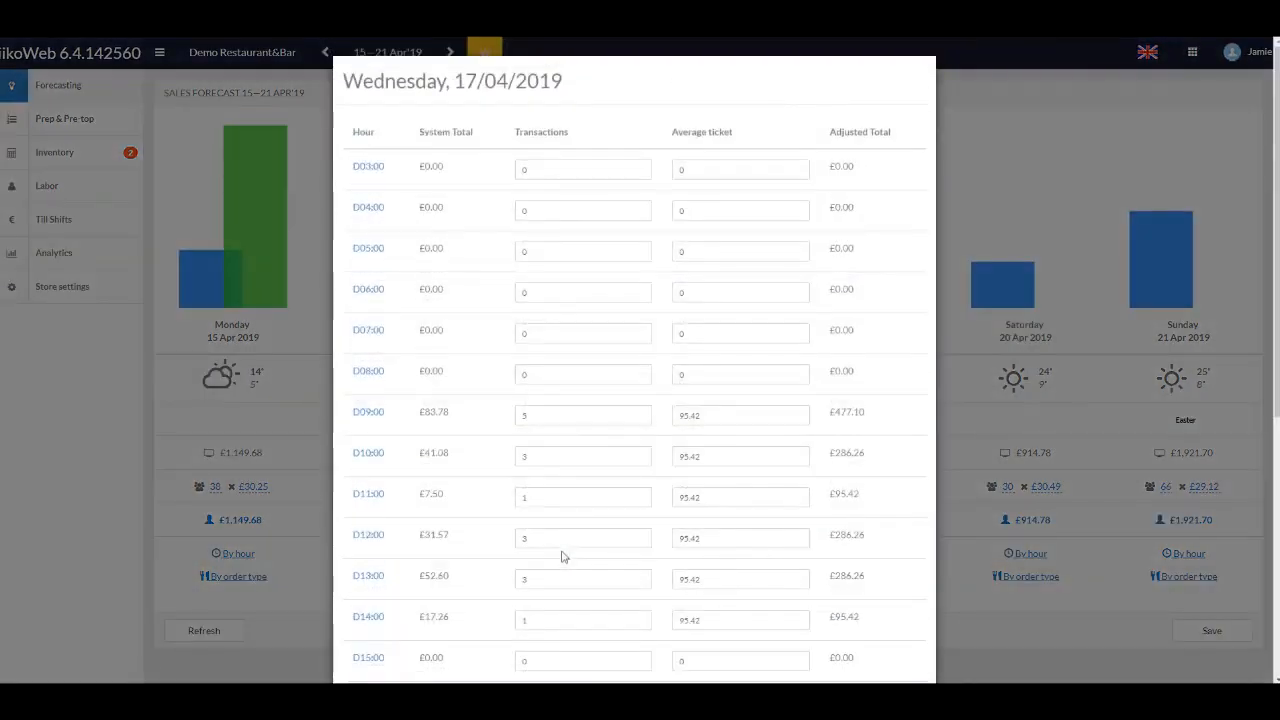
scroll(578, 491, down, 1)
scroll(578, 491, down, 1)
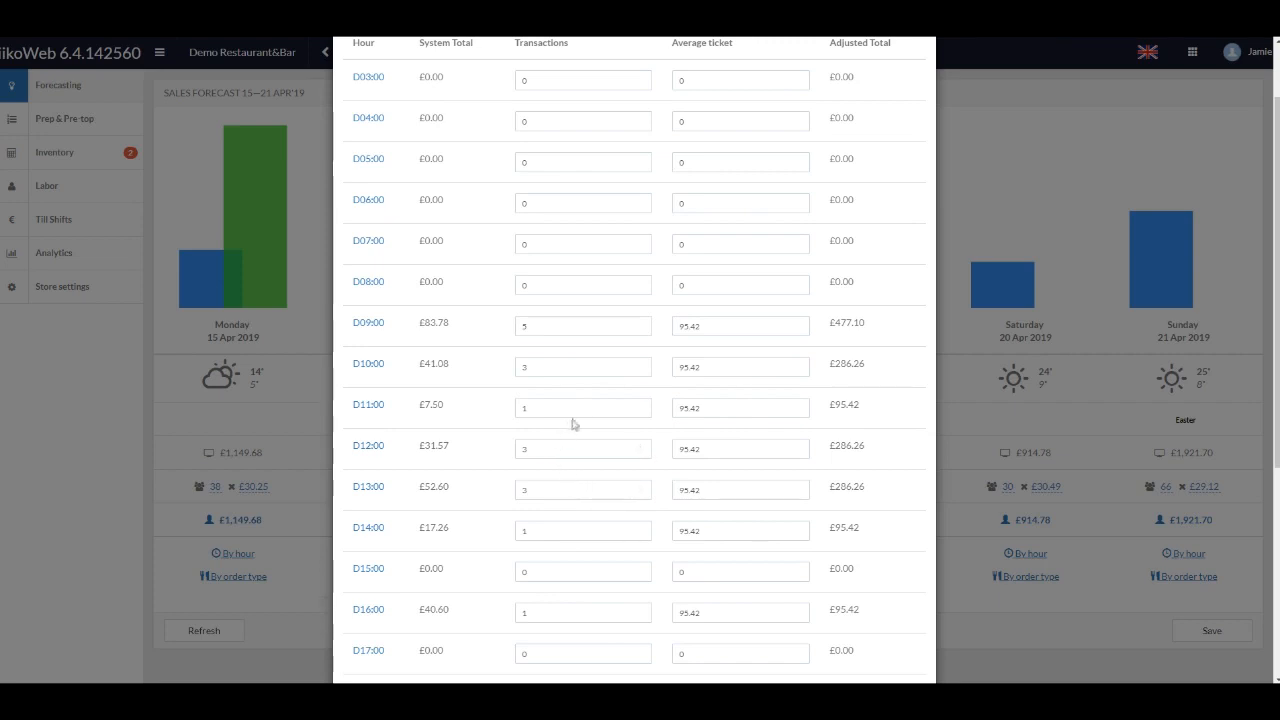
click(639, 407)
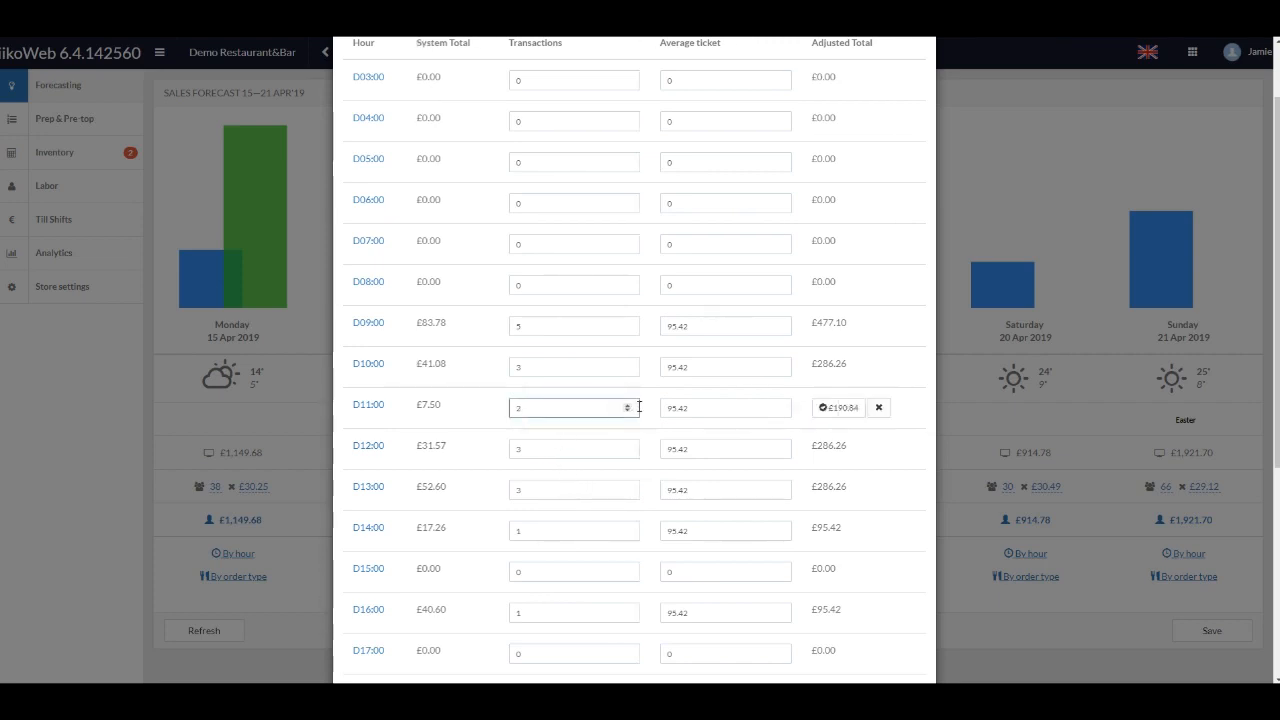
click(627, 404)
- Try to give the 17:00 hour 1 transaction and a non-zero average ticket, and close the hourly forecast
scroll(604, 440, down, 5)
click(626, 427)
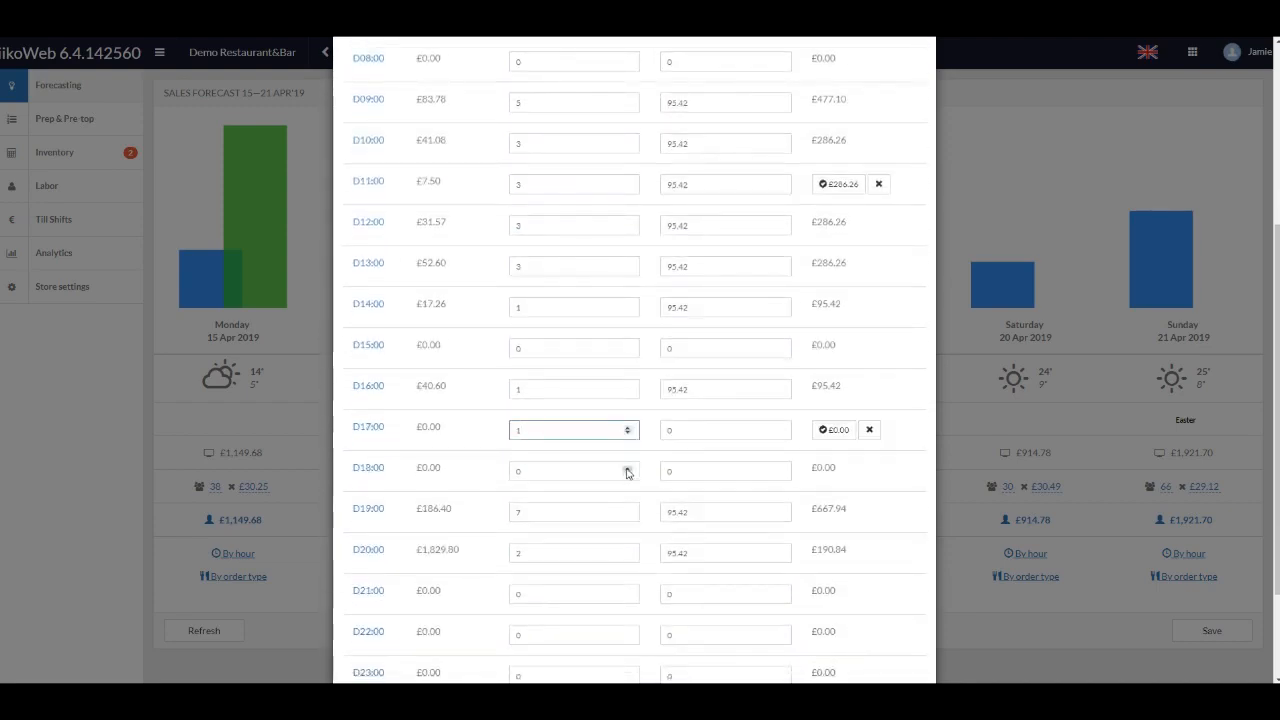
click(778, 432)
text(7)
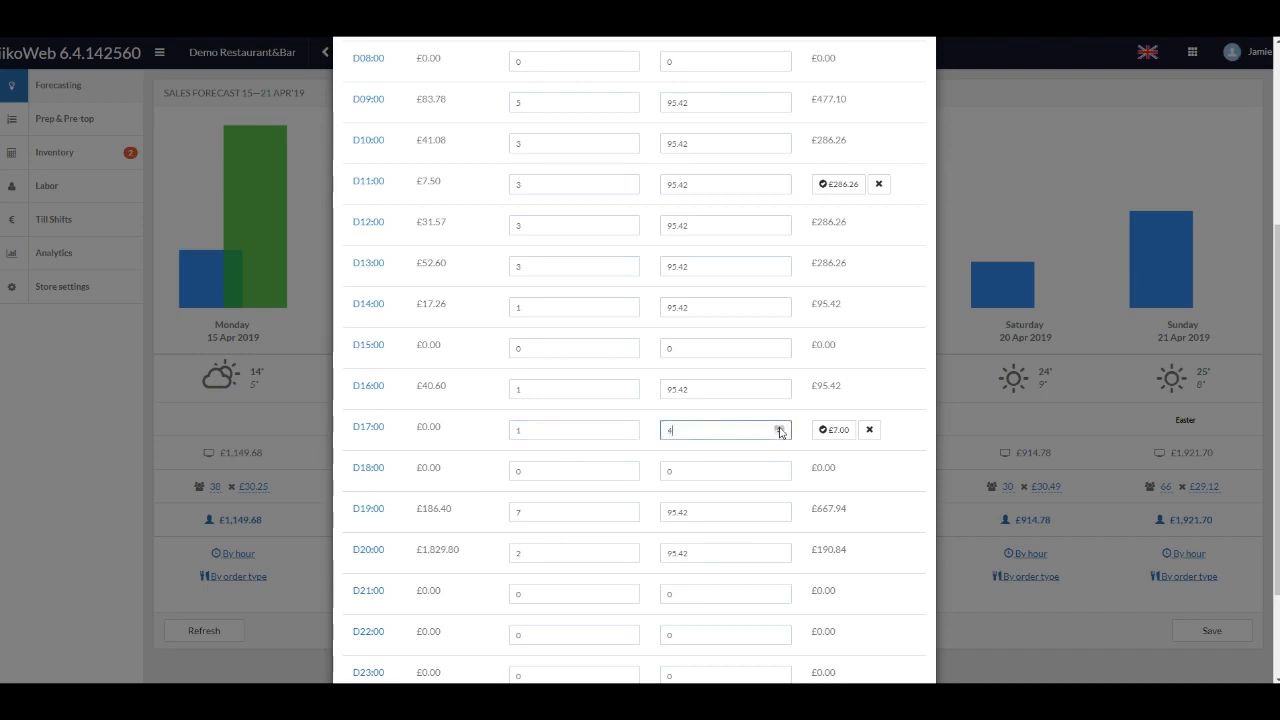
scroll(866, 514, down, 3)
click(868, 633)
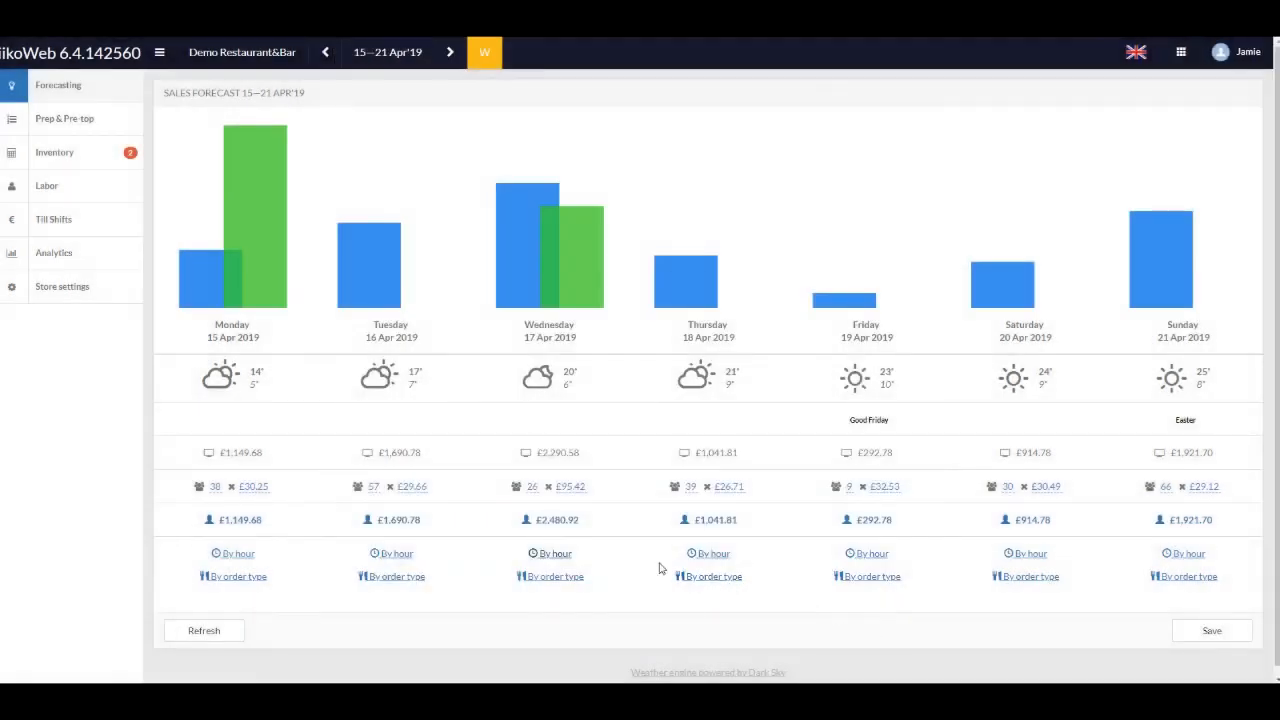
- In Wednesday's forecast by order type, set the unnamed type to 15 transactions with an average ticket of 94, apply it and save the forecast
click(556, 577)
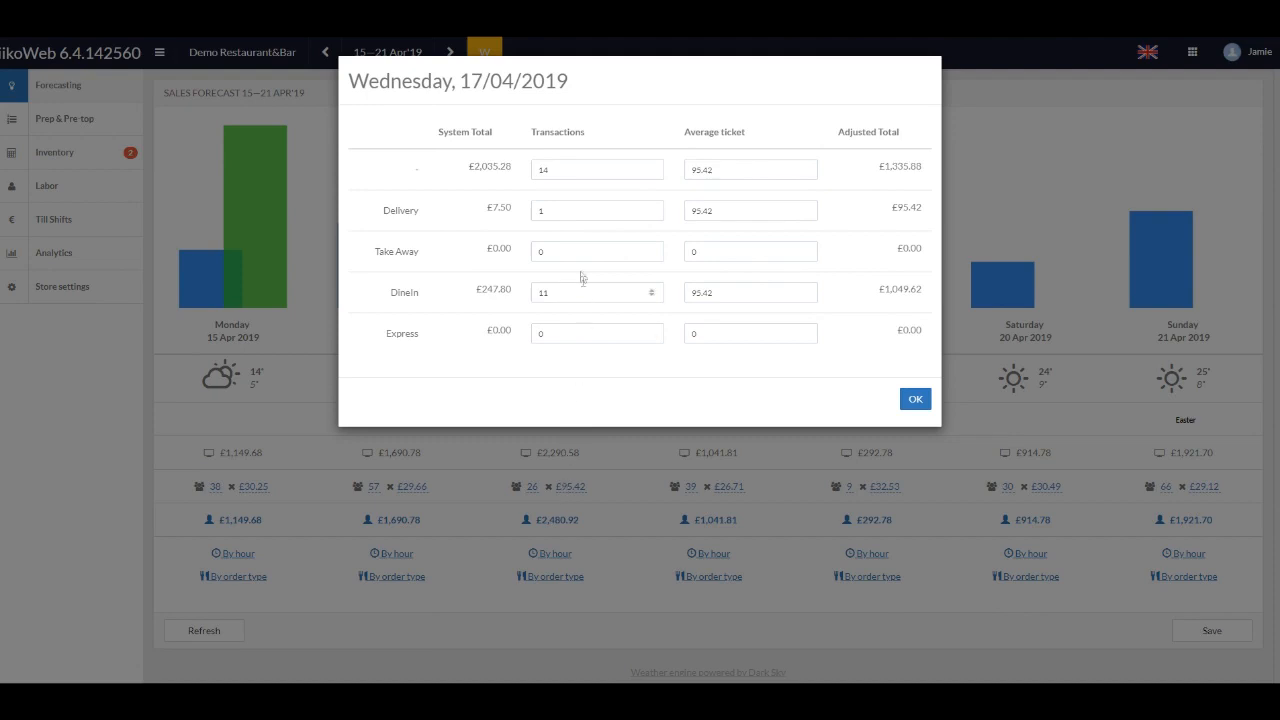
click(651, 166)
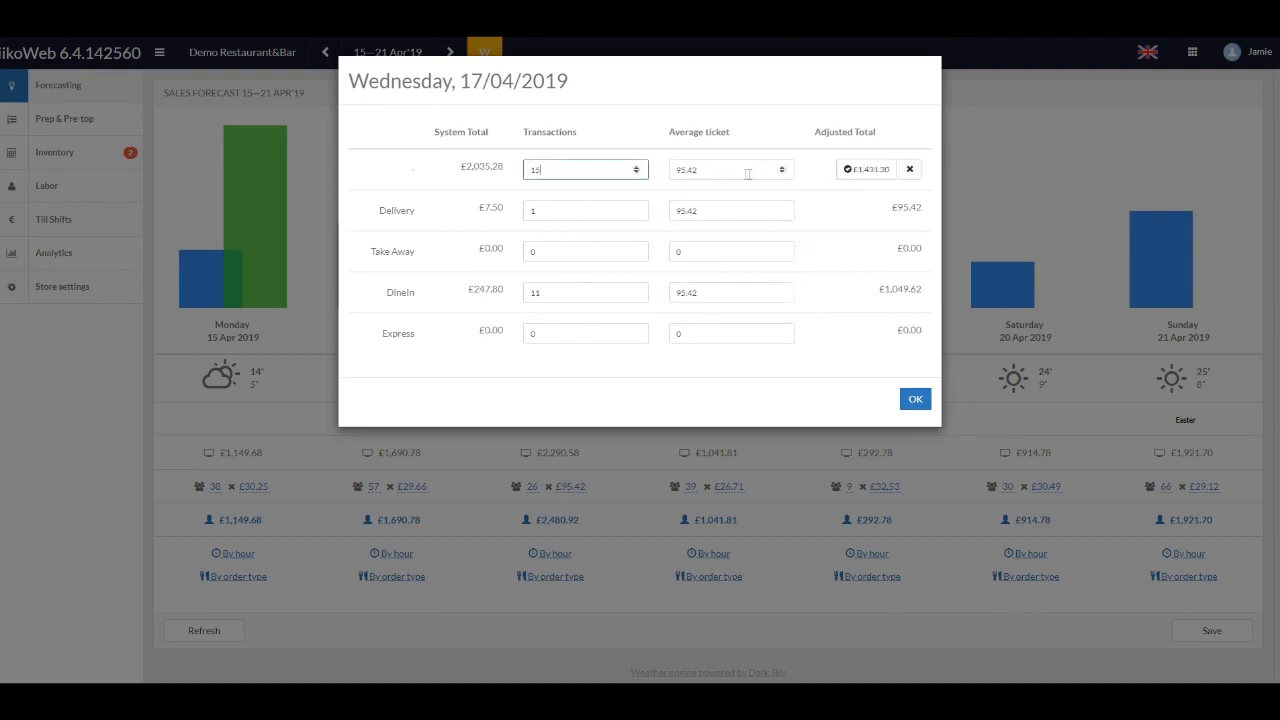
click(782, 174)
click(782, 174)
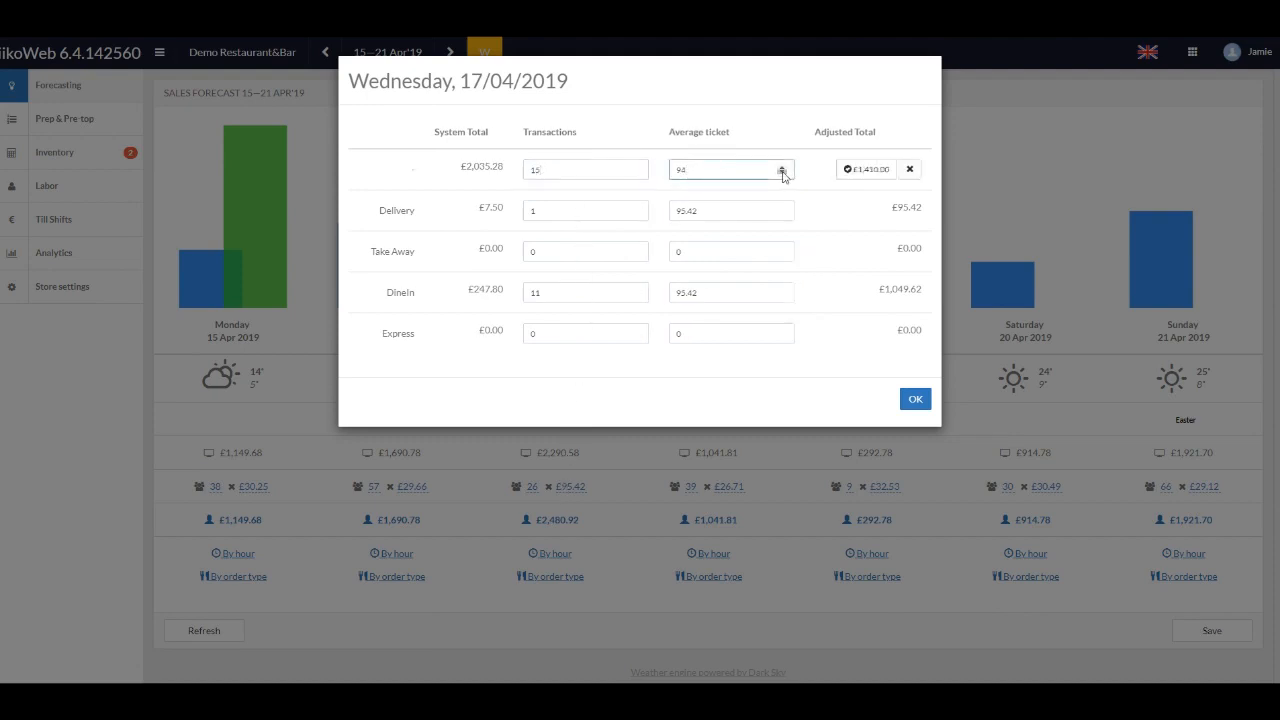
click(874, 176)
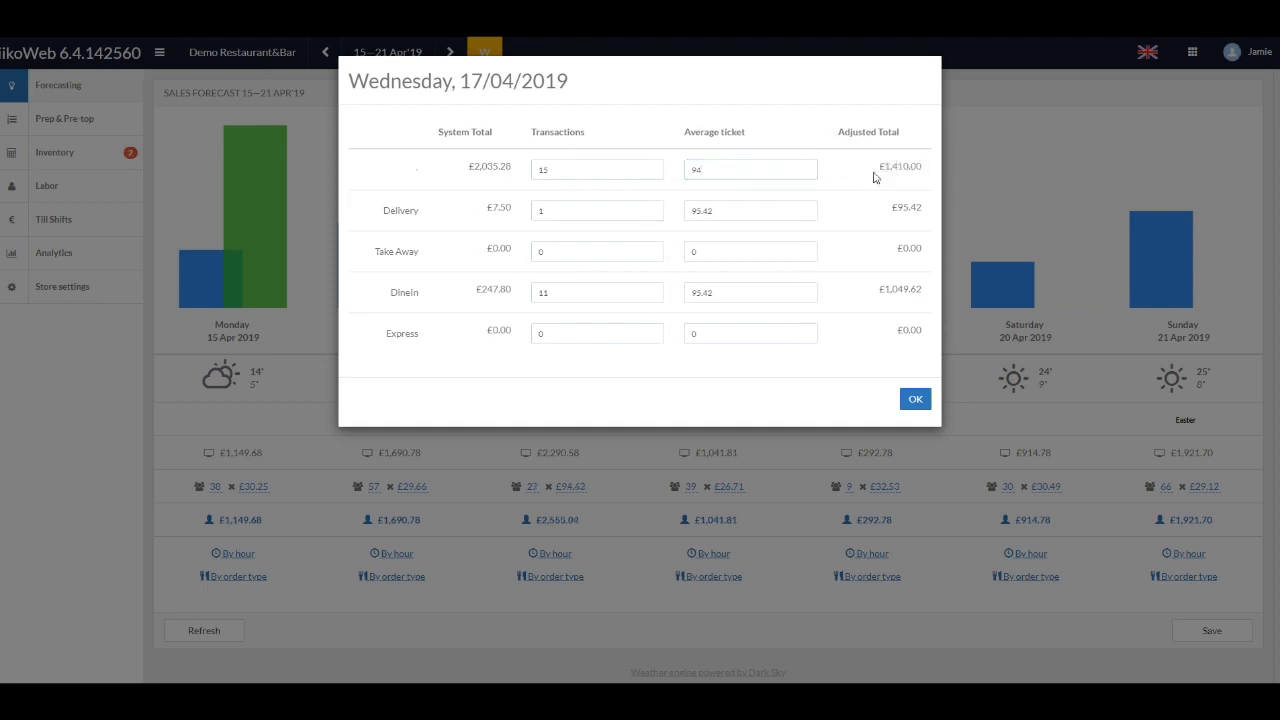
click(915, 401)
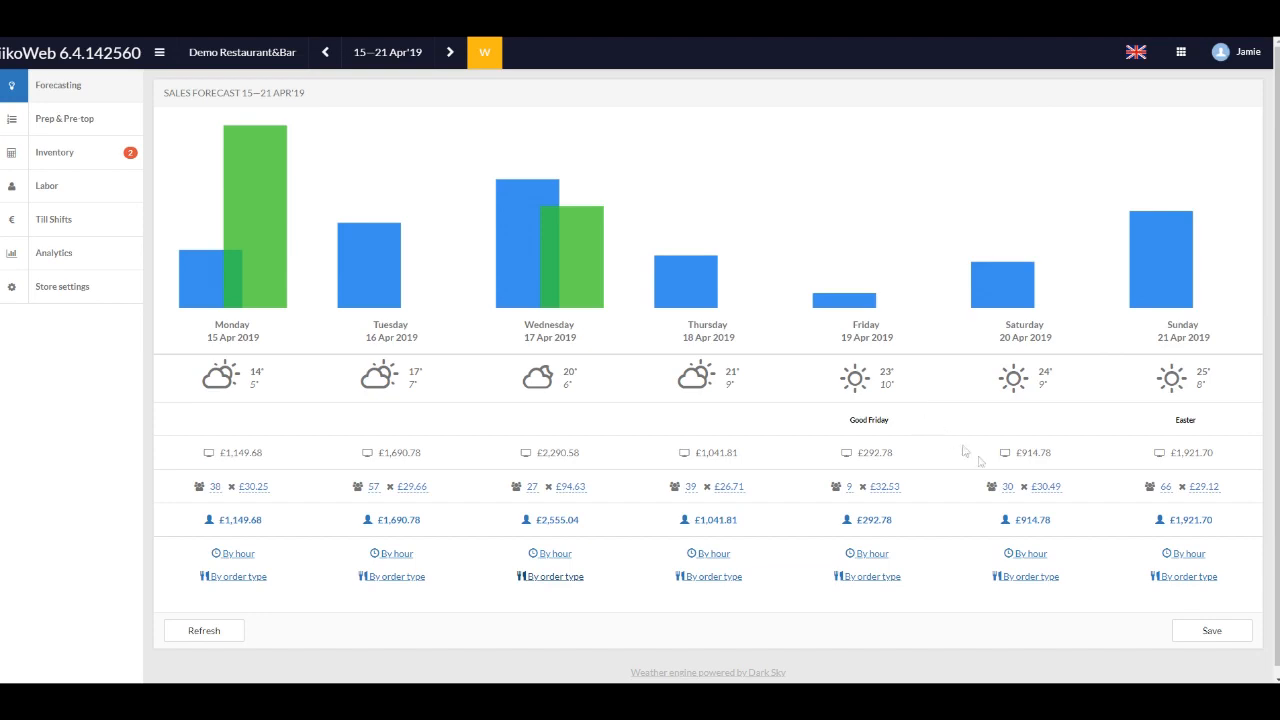
click(1213, 638)
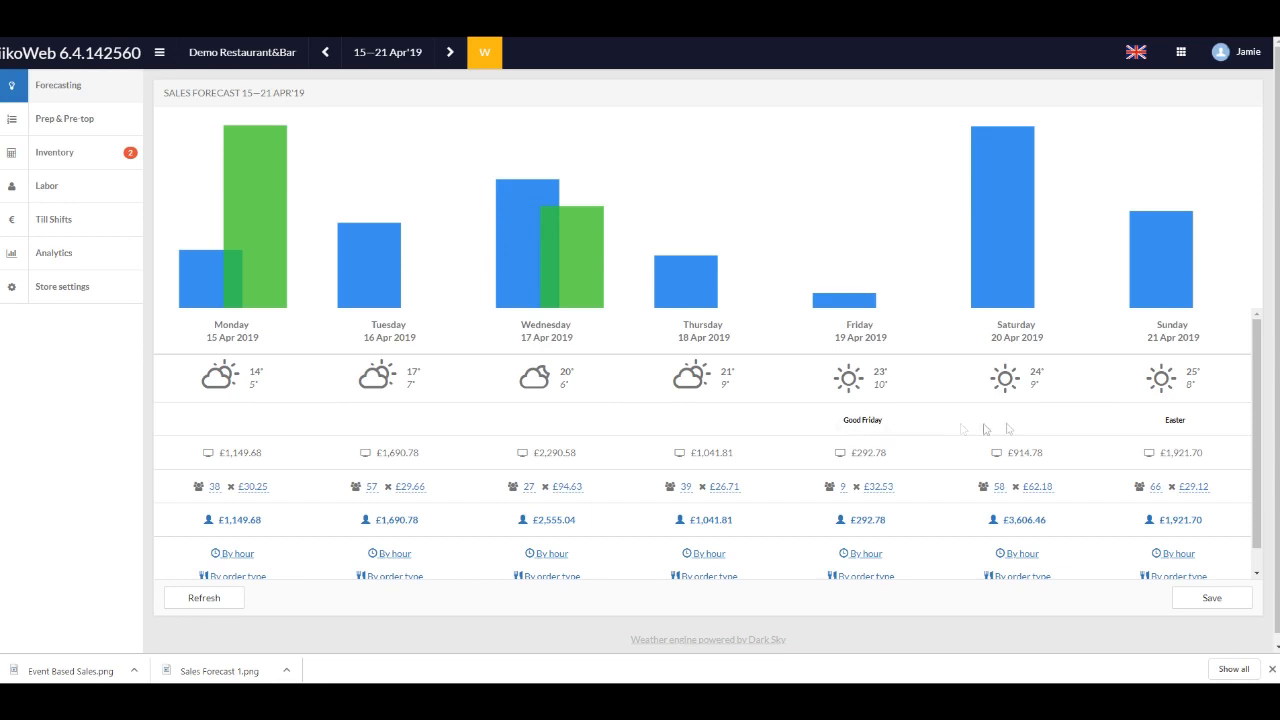
- Check the Easter label on Sunday and open the forecasting Influences page in the system configuration
drag(1197, 424, 1162, 426)
click(1158, 427)
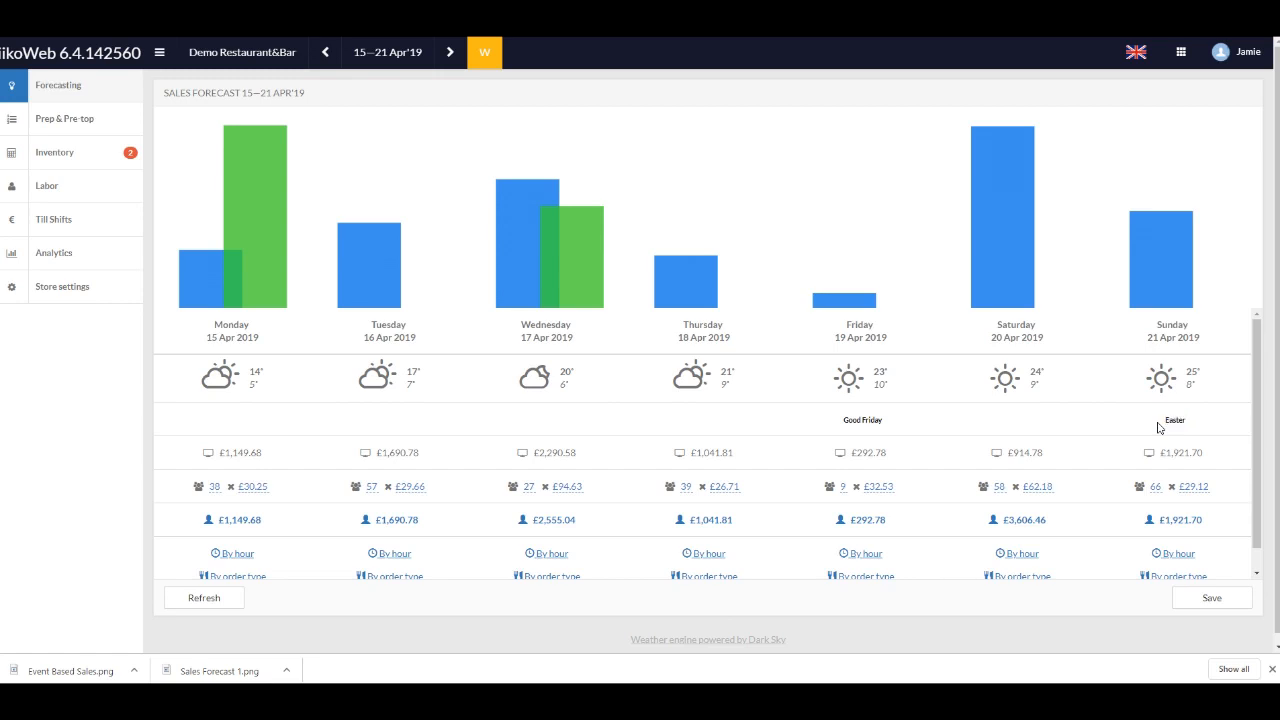
click(1181, 55)
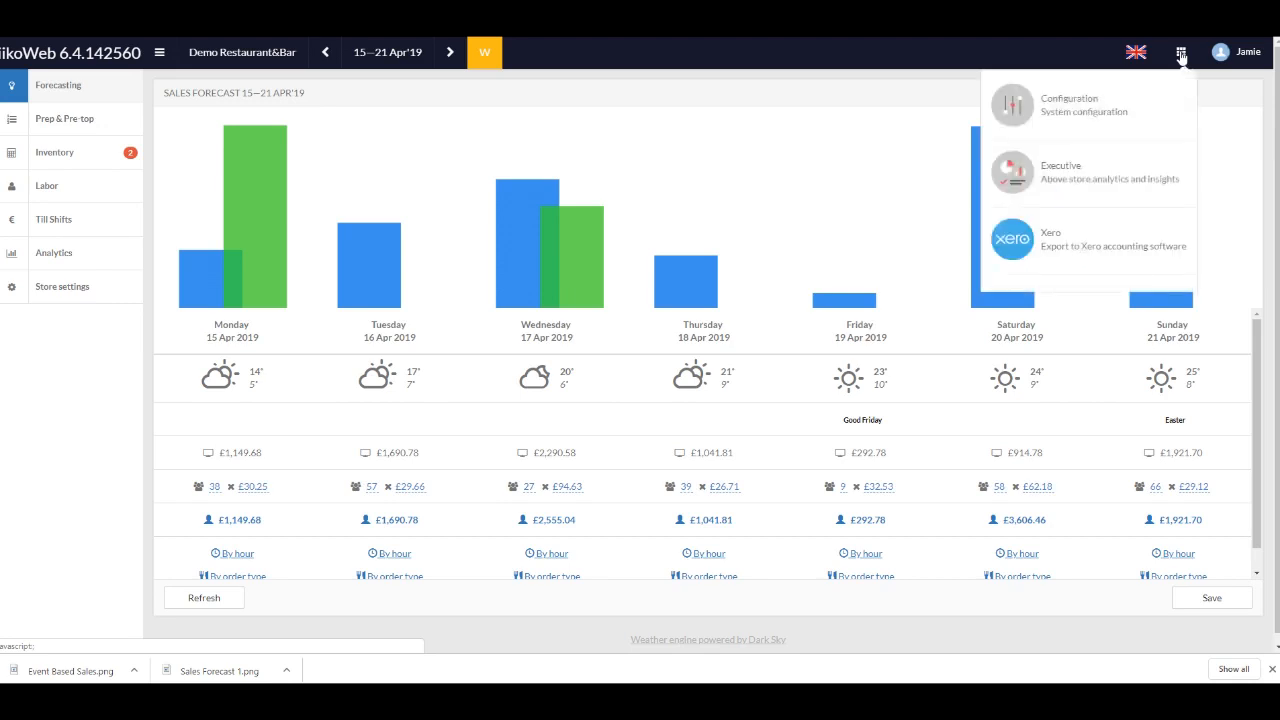
click(1075, 106)
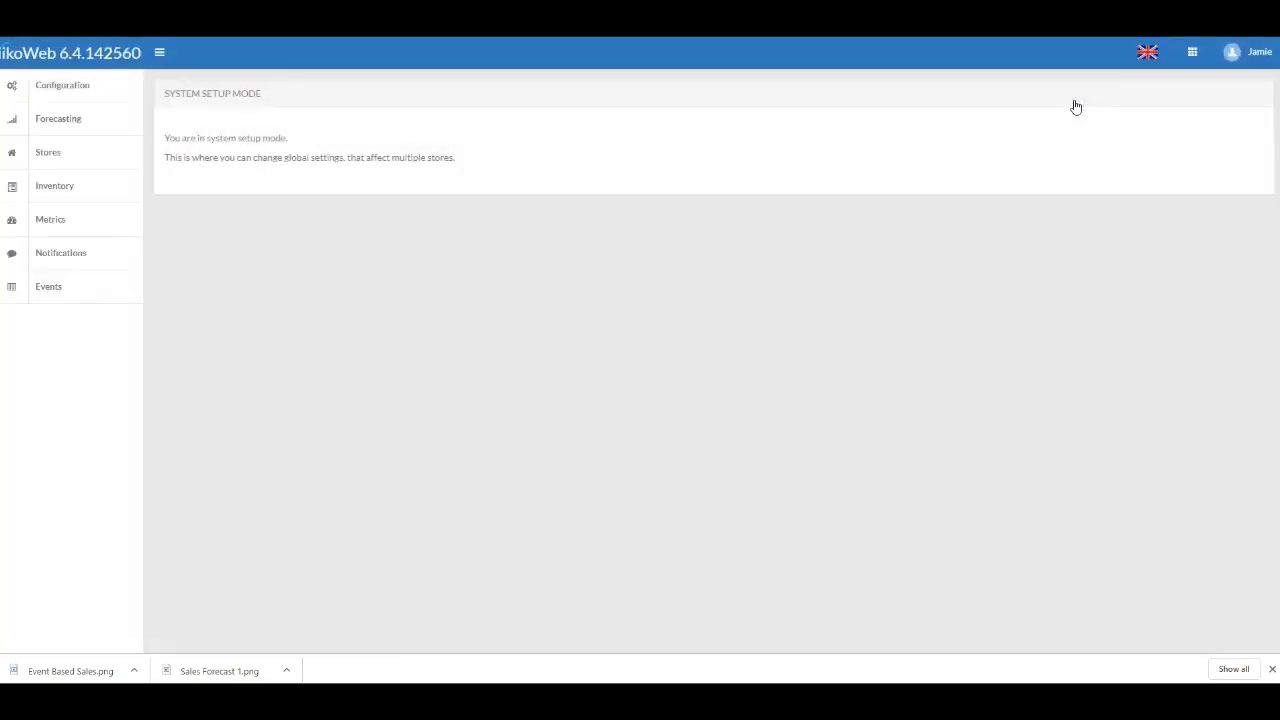
click(65, 119)
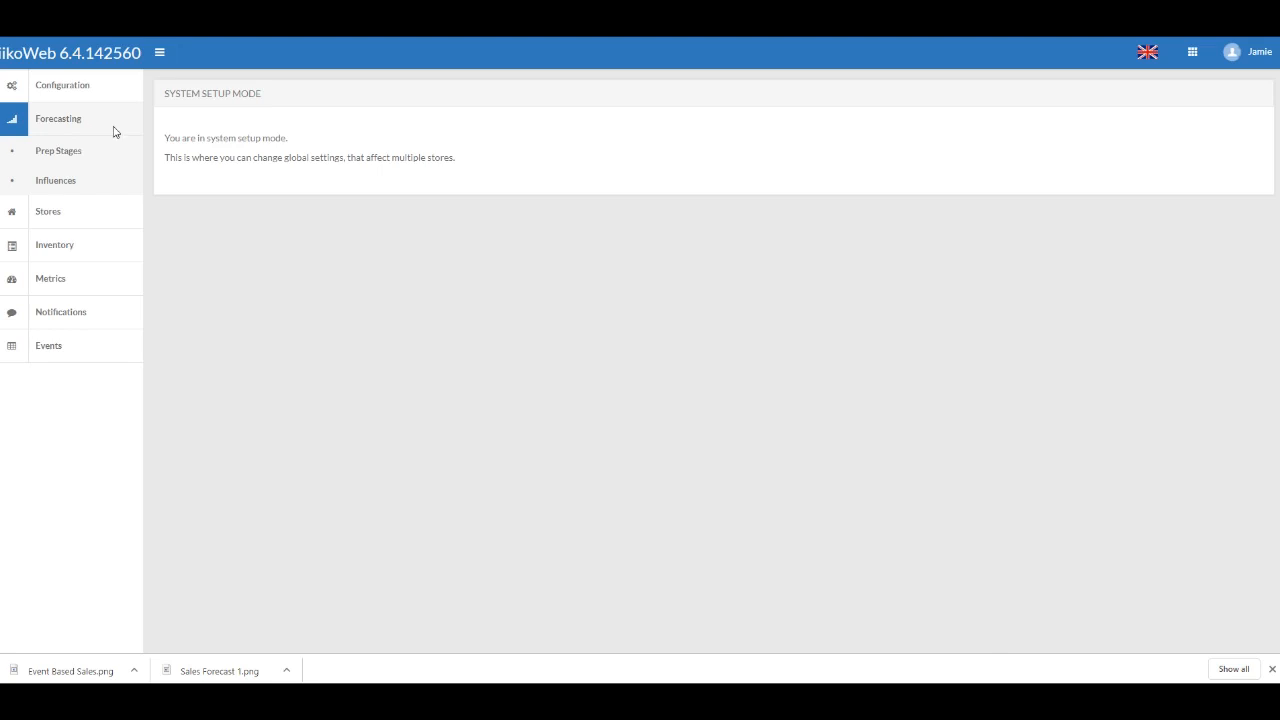
click(74, 182)
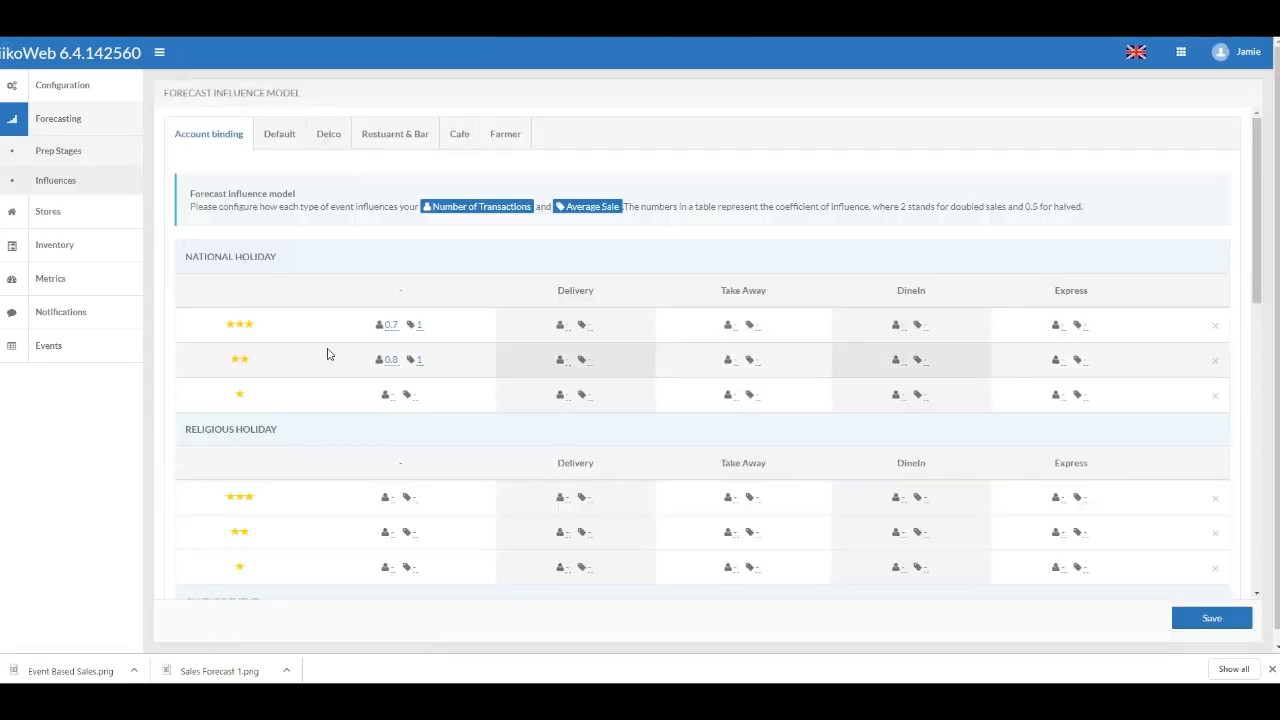
- Examine the event categories and star levels of the account binding influence model
scroll(329, 354, down, 3)
scroll(329, 354, down, 2)
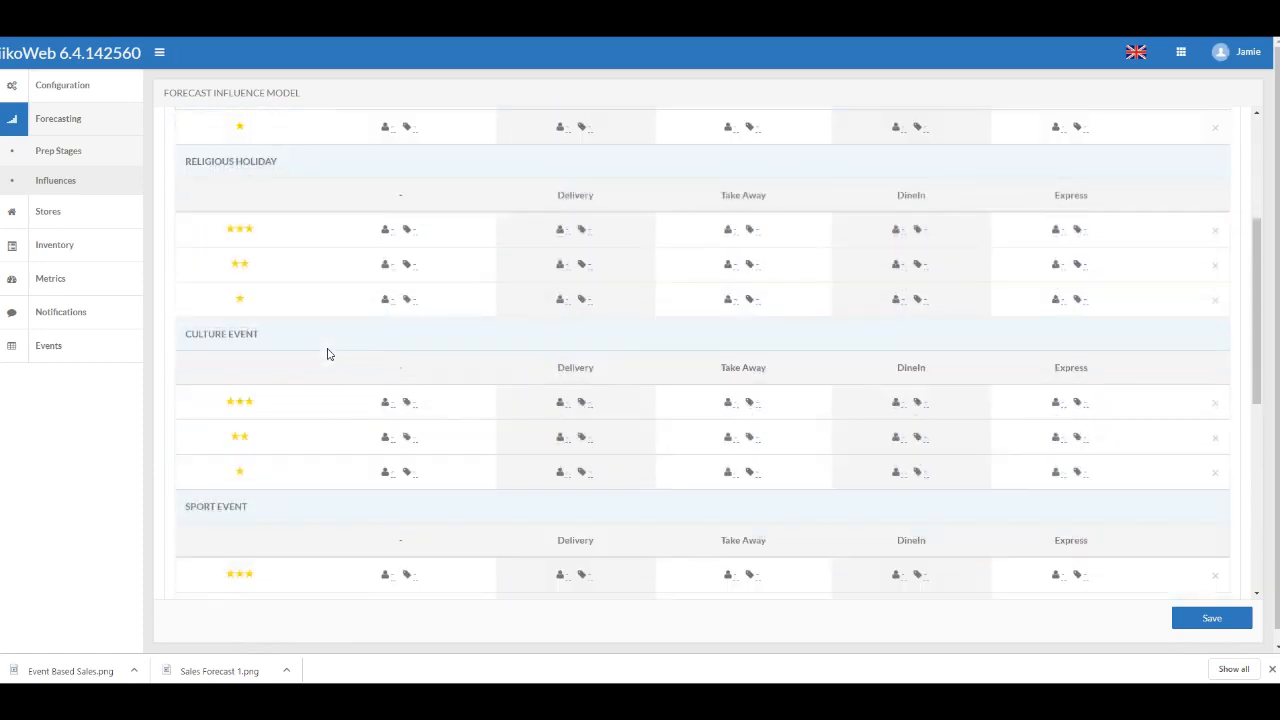
scroll(329, 354, down, 3)
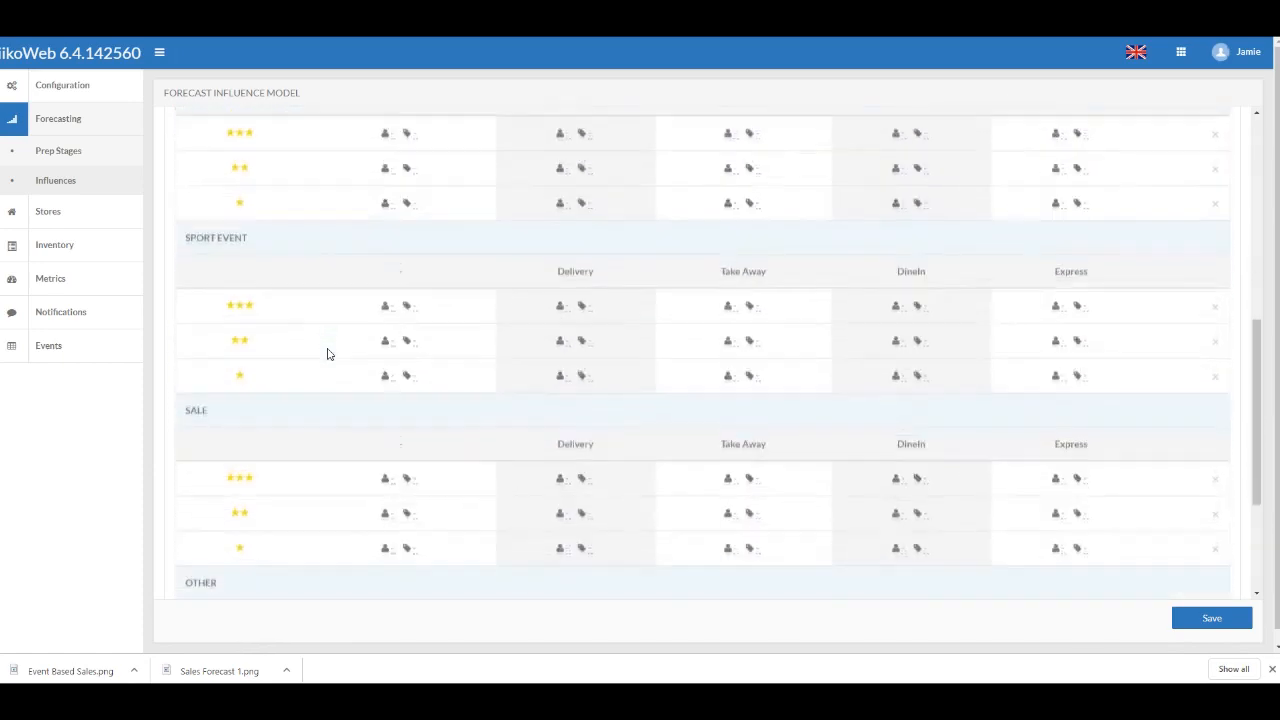
scroll(329, 354, down, 1)
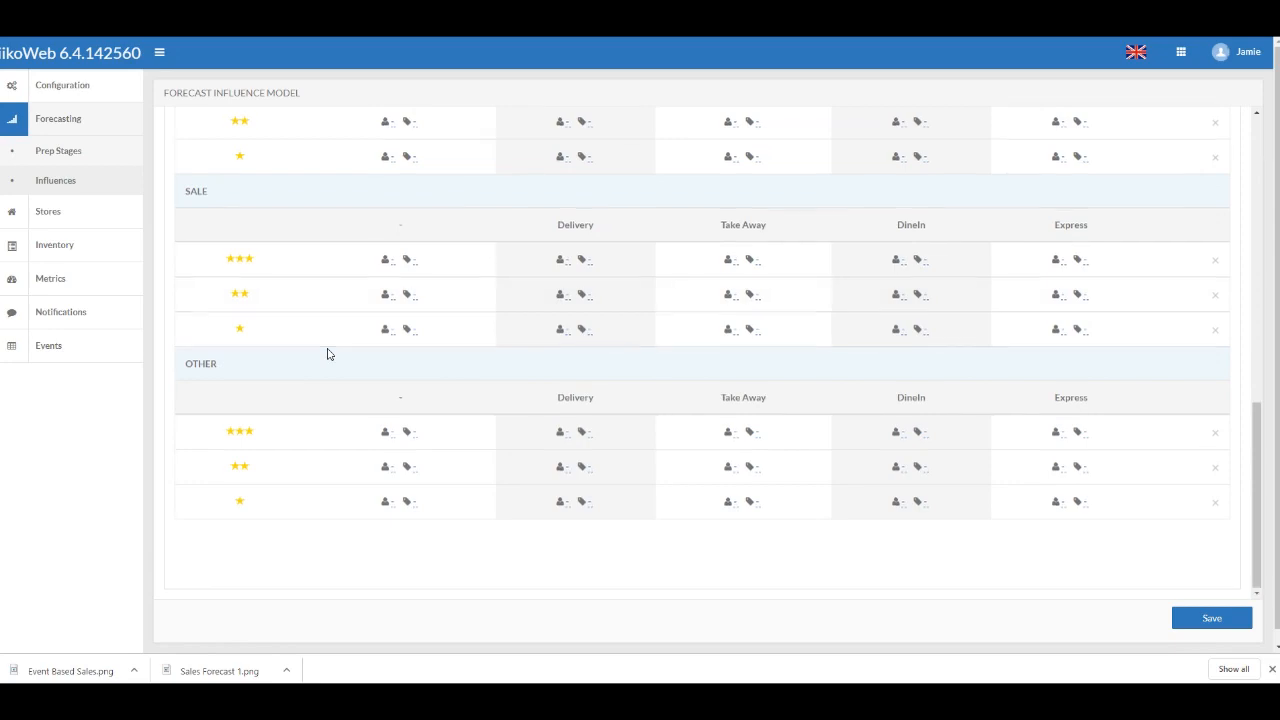
scroll(329, 354, up, 4)
scroll(329, 354, up, 5)
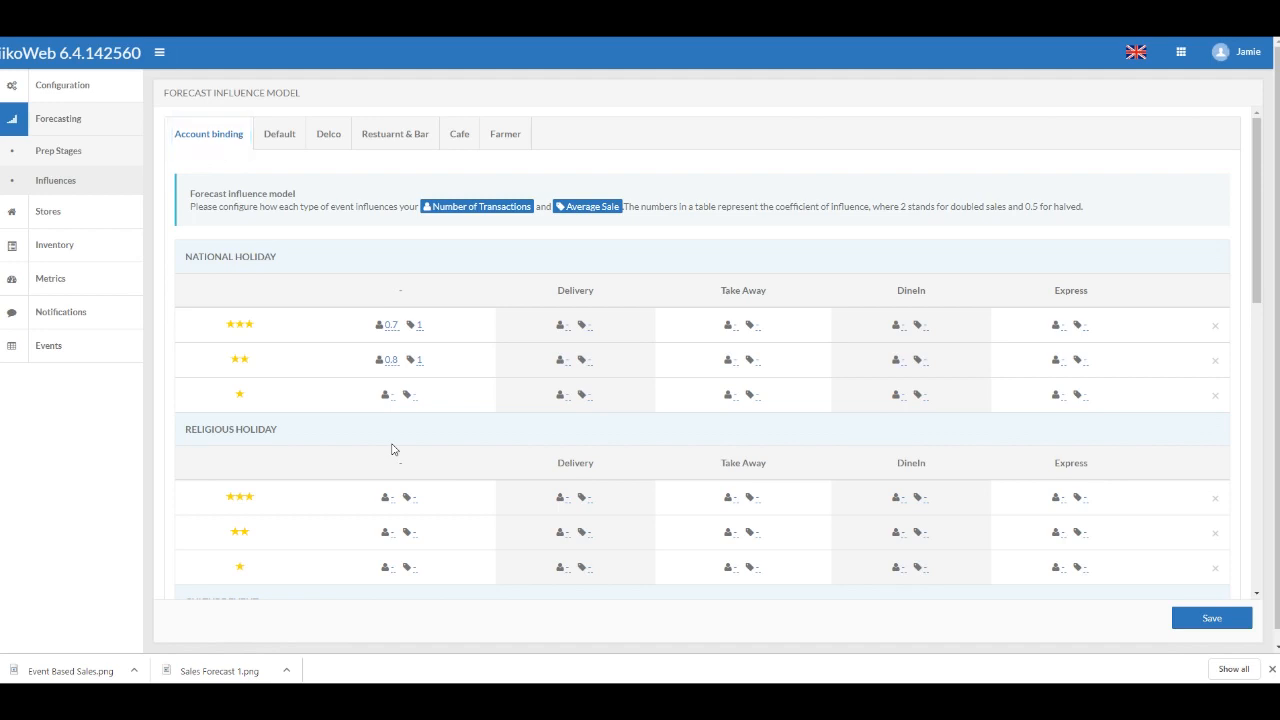
- Review the Delco, Restuarnt & Bar and Cafe influence models and the Delivery, Take Away and DineIn columns
click(331, 142)
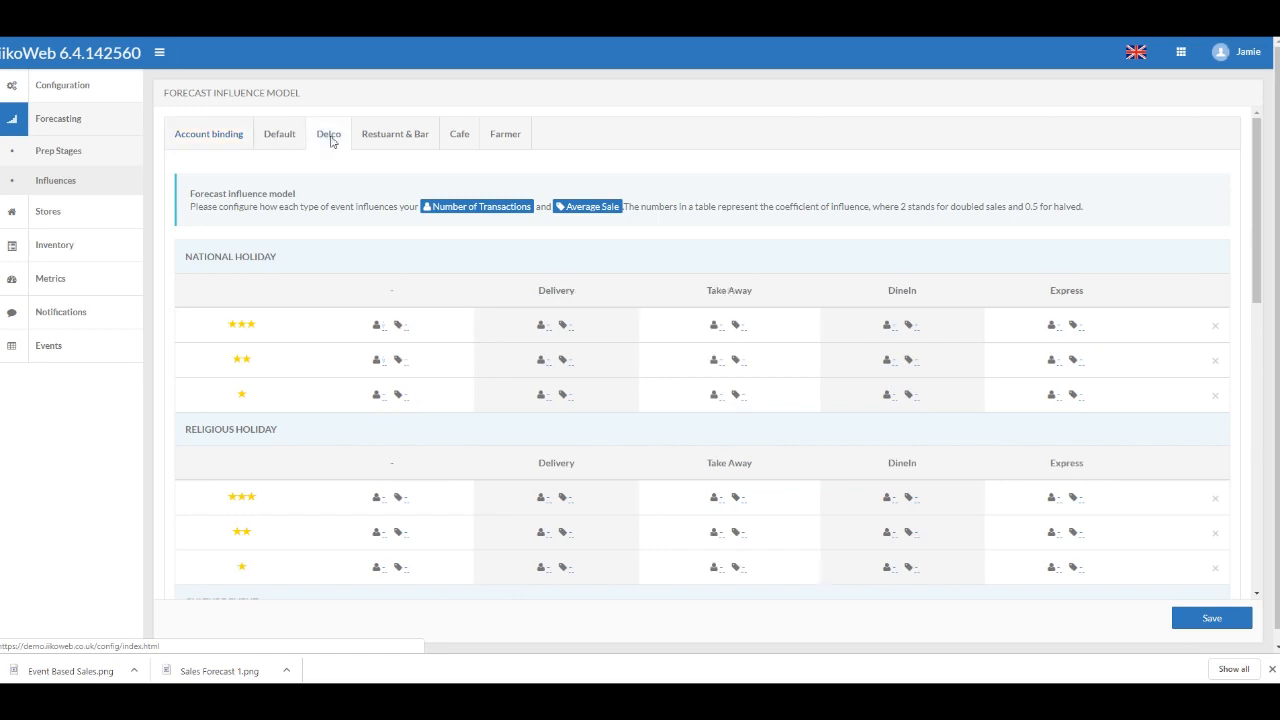
click(401, 143)
click(459, 142)
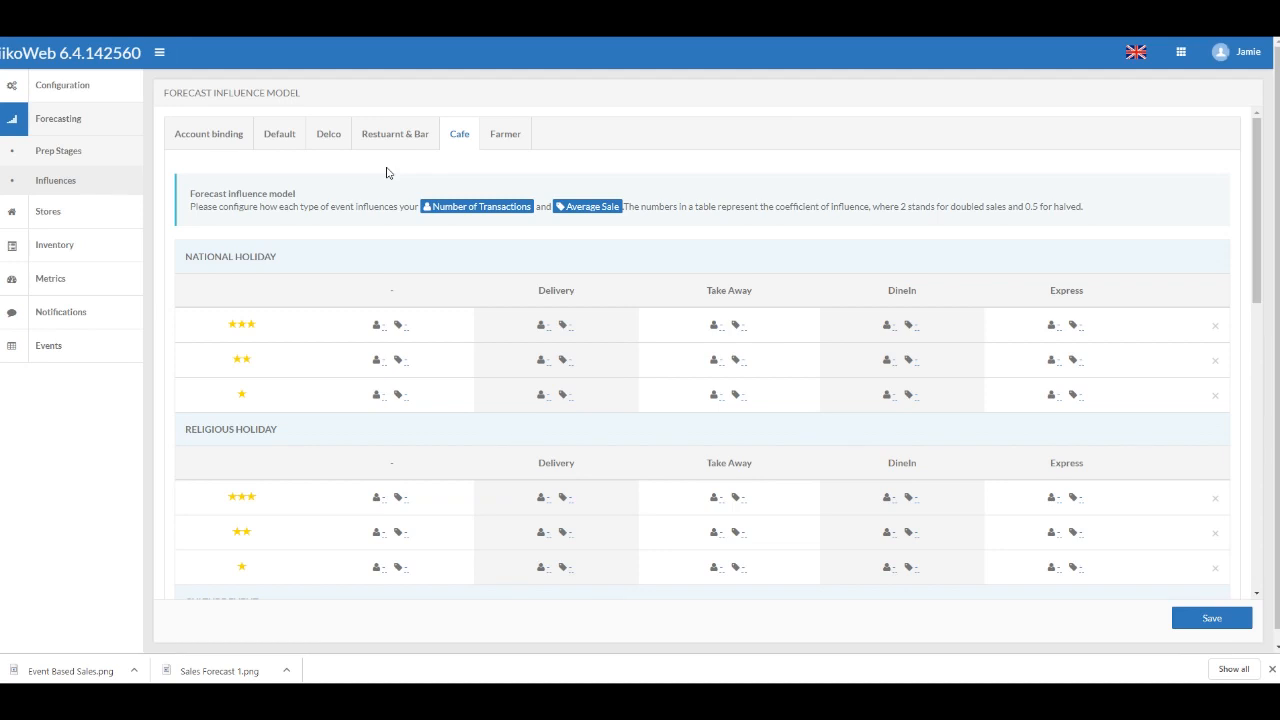
drag(573, 292, 538, 292)
drag(762, 296, 706, 294)
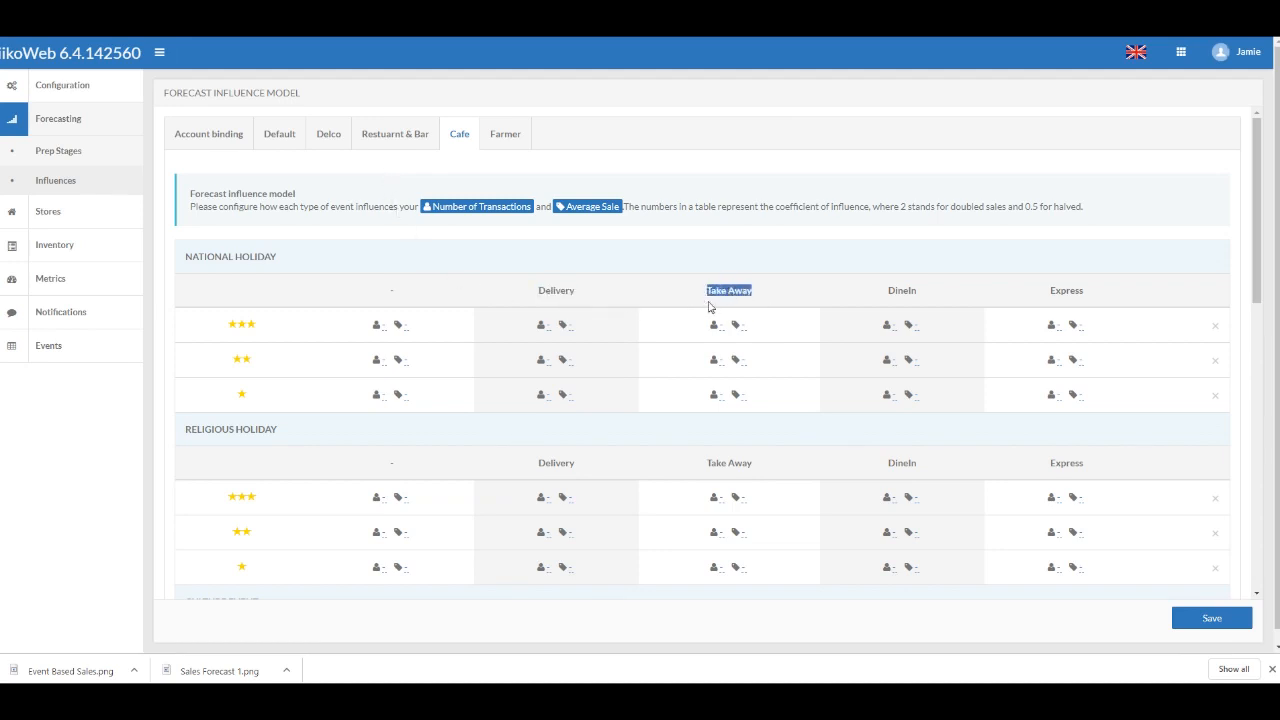
drag(920, 296, 888, 296)
click(840, 292)
- In the account binding model, set the three-star religious holiday's DineIn coefficients to 1.2 for both number of transactions and average sale
click(55, 182)
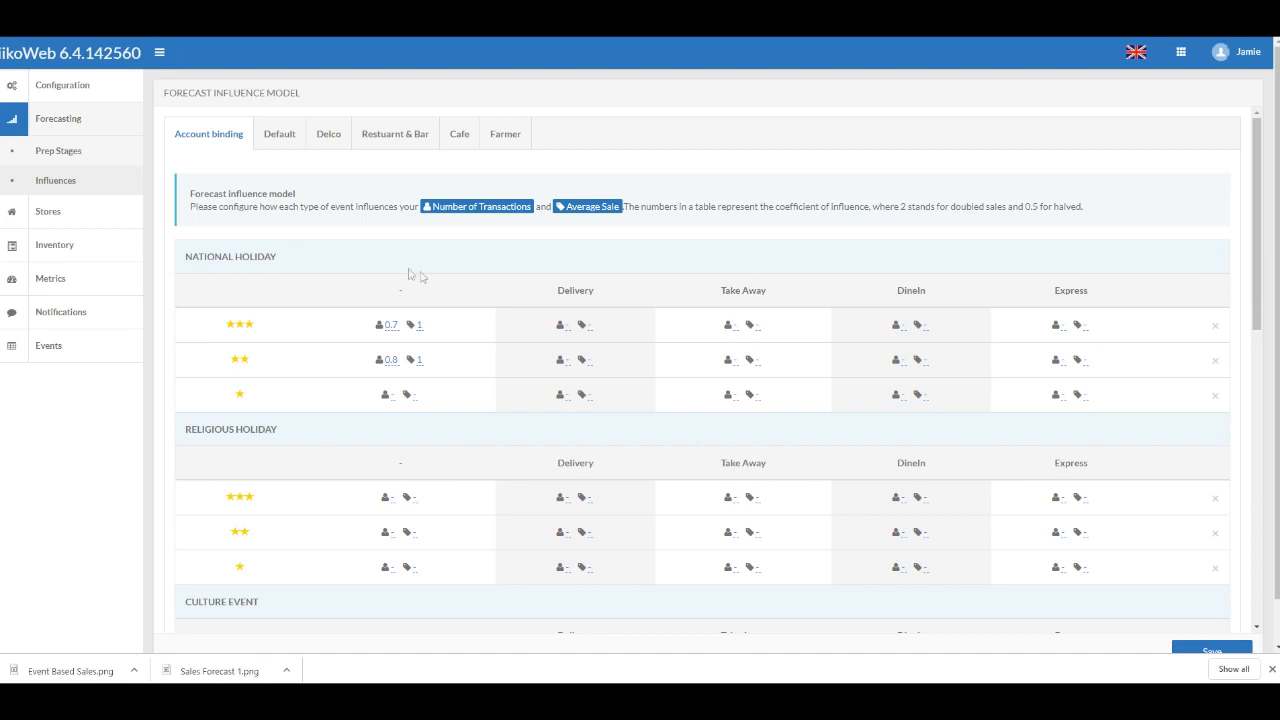
click(898, 498)
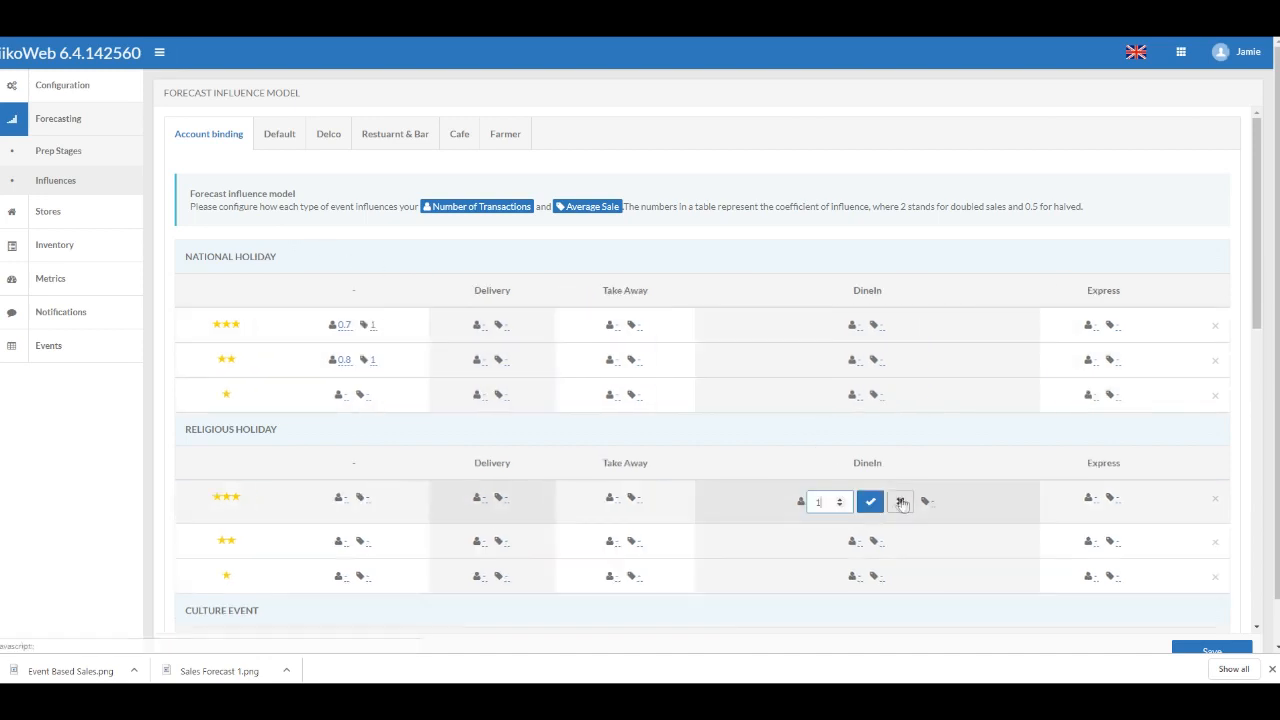
text(.2)
click(868, 502)
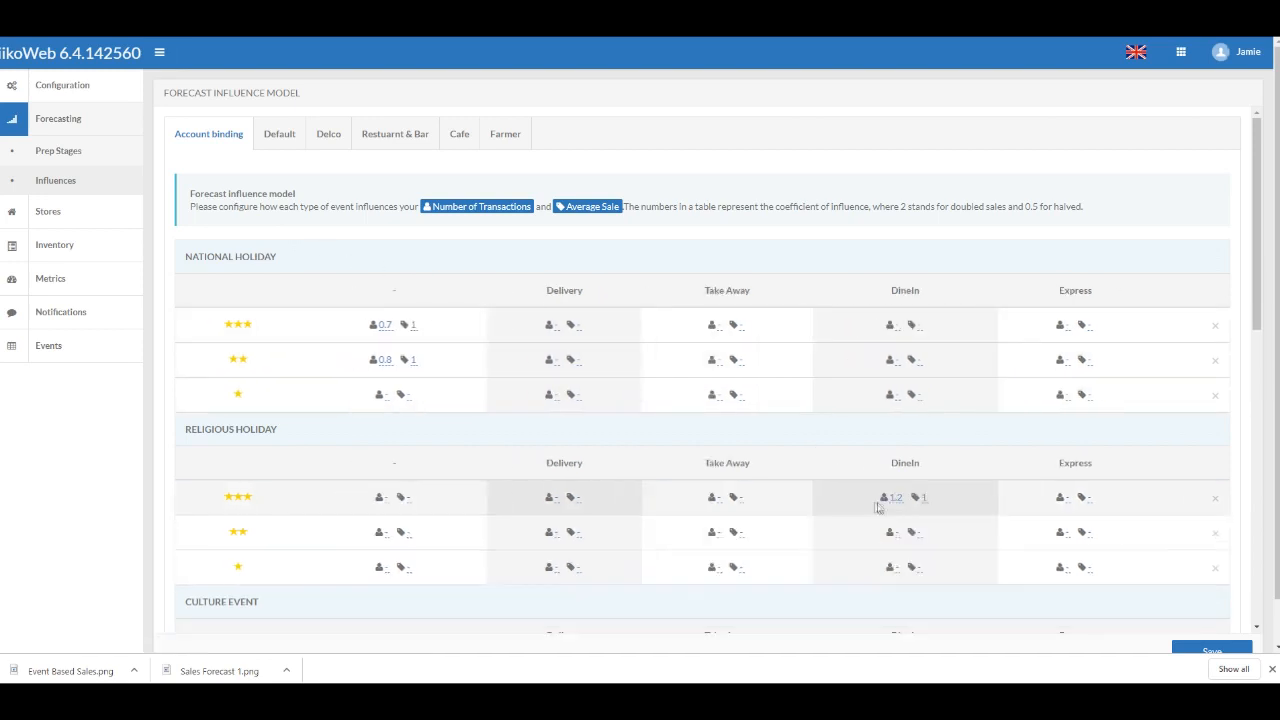
click(920, 500)
text(.2)
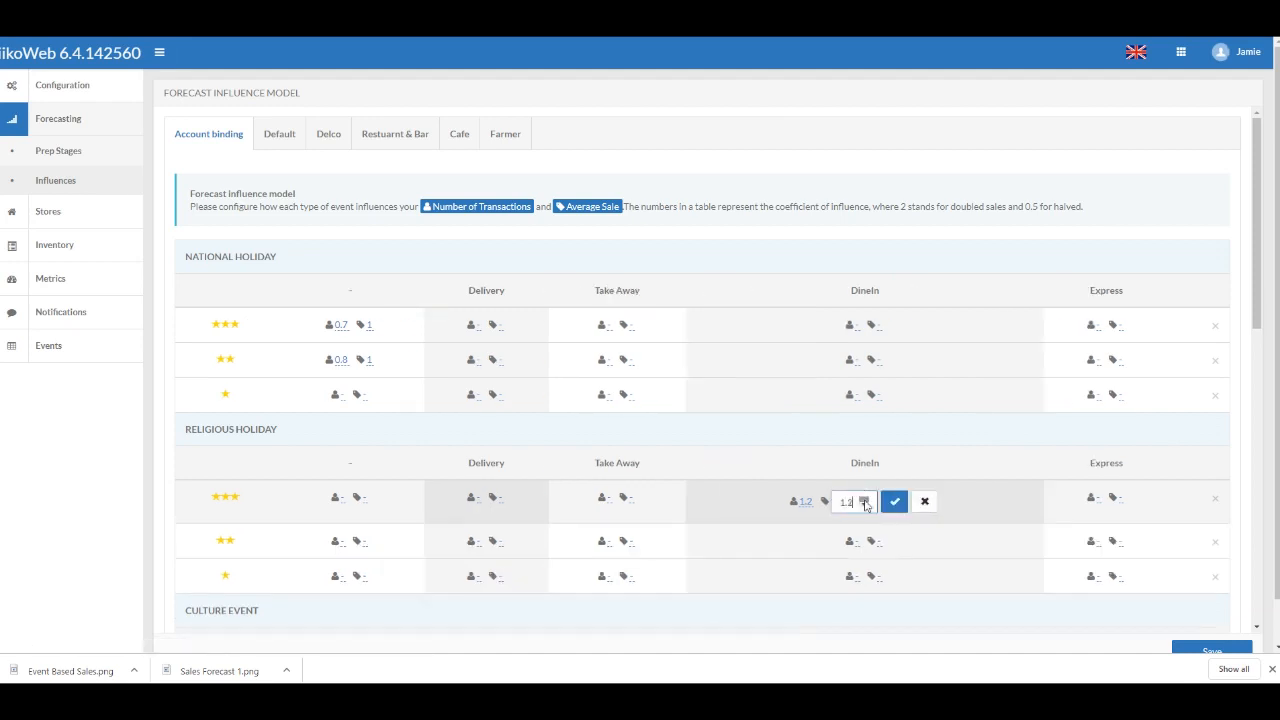
click(894, 501)
- Set both DineIn coefficients of the religious holiday to 1 for the two-star level and 0.8 for the one-star level
click(897, 537)
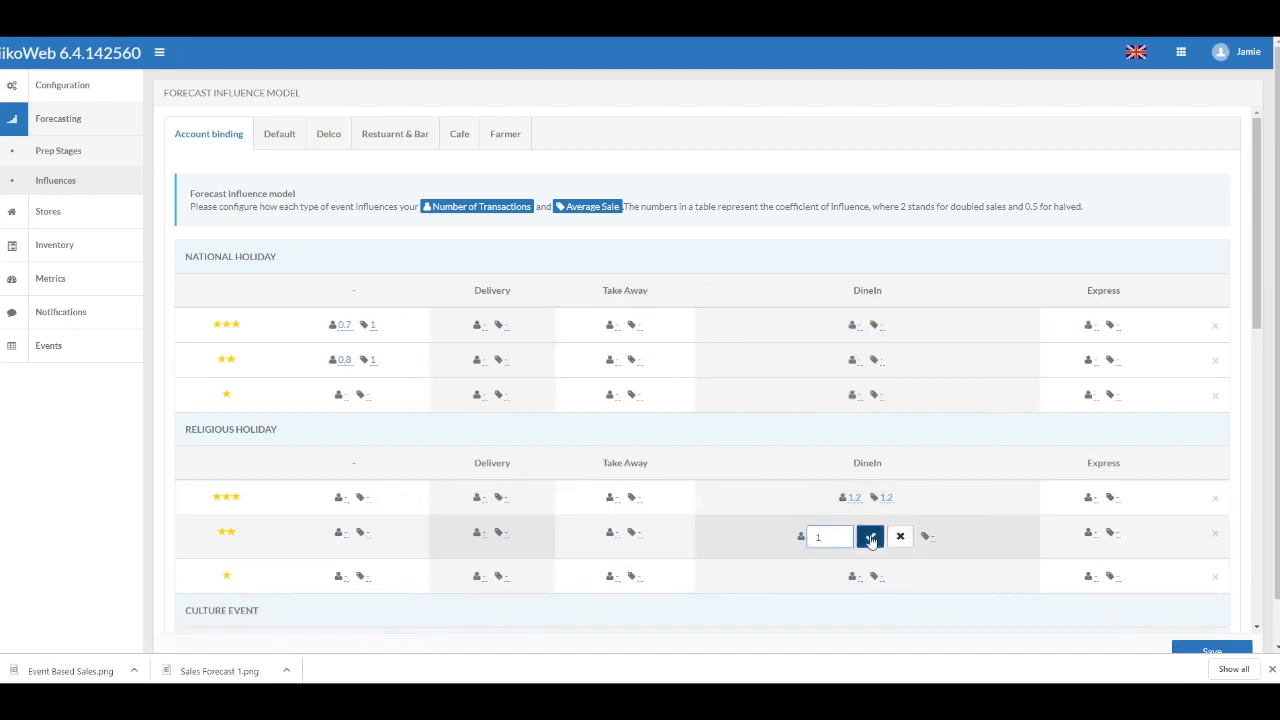
click(869, 537)
click(858, 568)
double_click(830, 571)
text(0.8)
click(868, 570)
click(917, 568)
double_click(852, 571)
text(0.8)
click(892, 574)
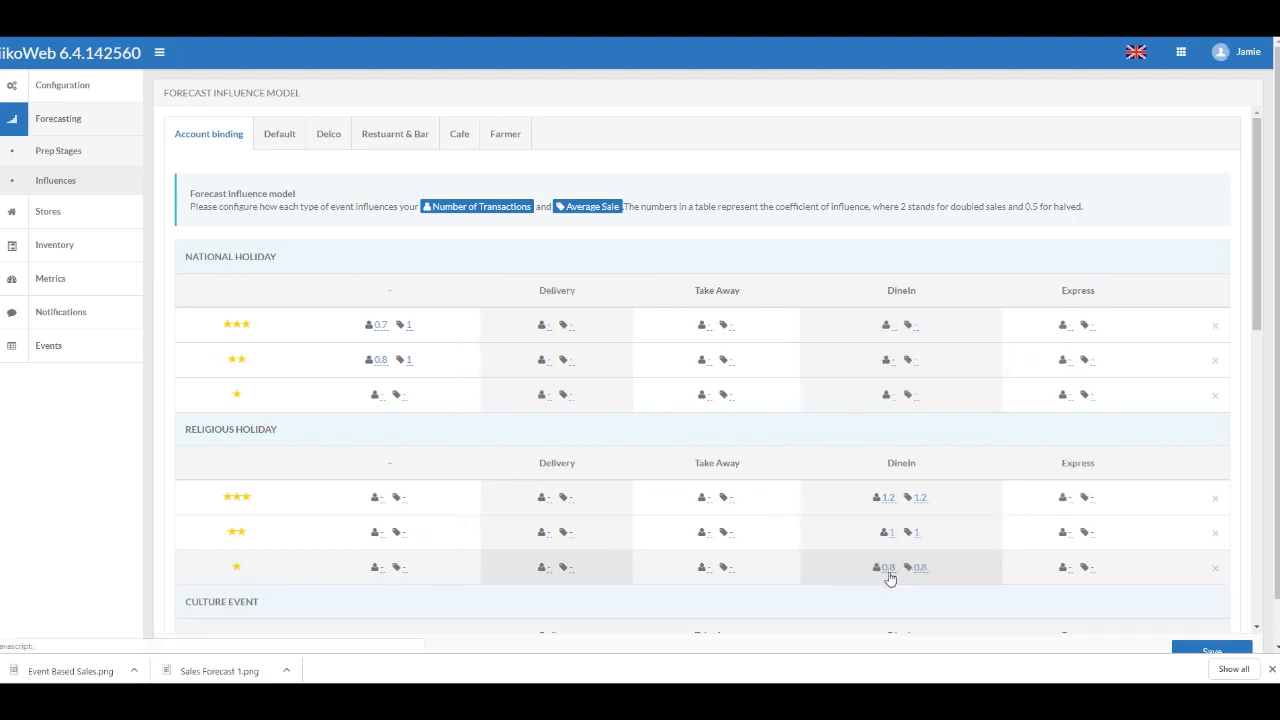
- Save the forecast influence model and dismiss the notification
scroll(893, 573, down, 1)
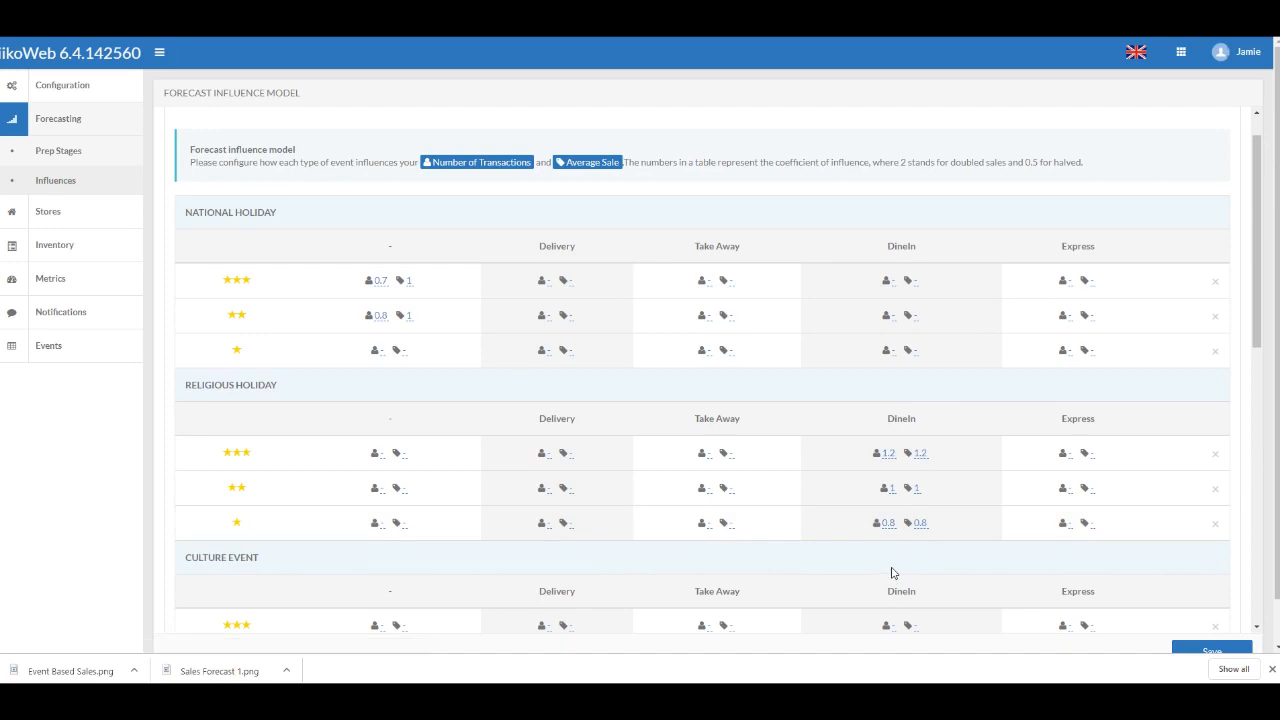
click(1208, 650)
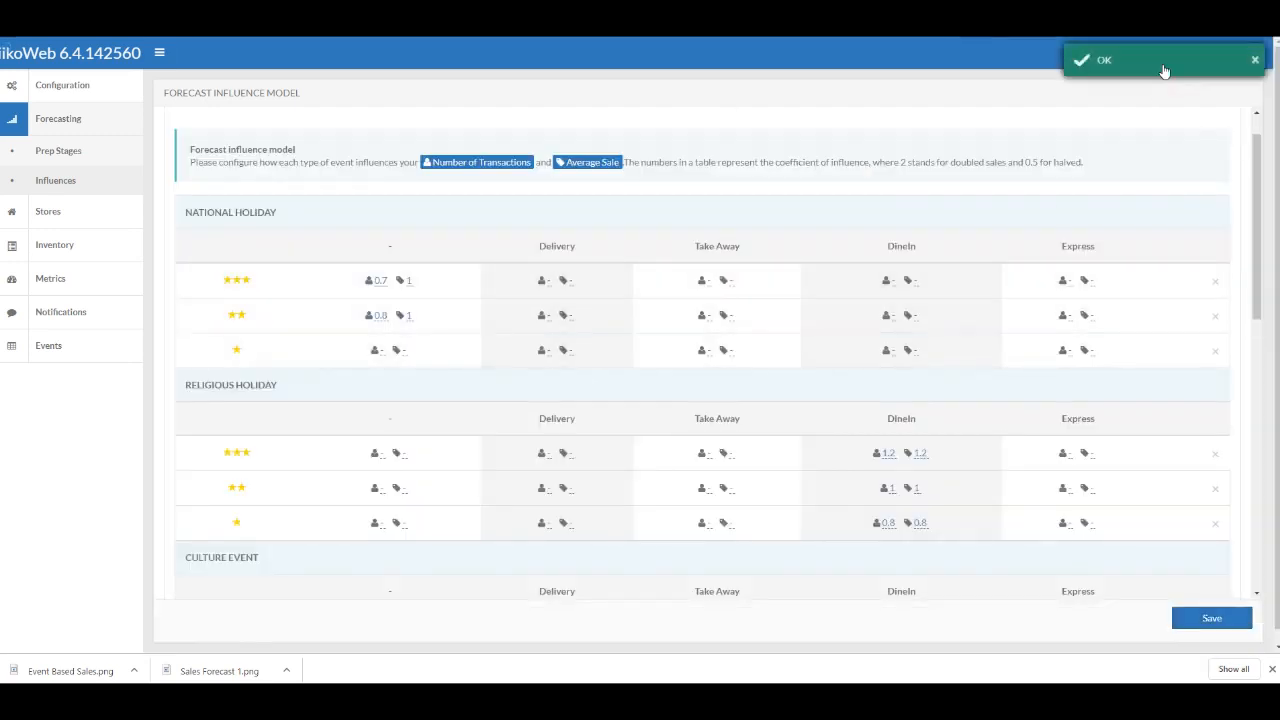
click(1250, 62)
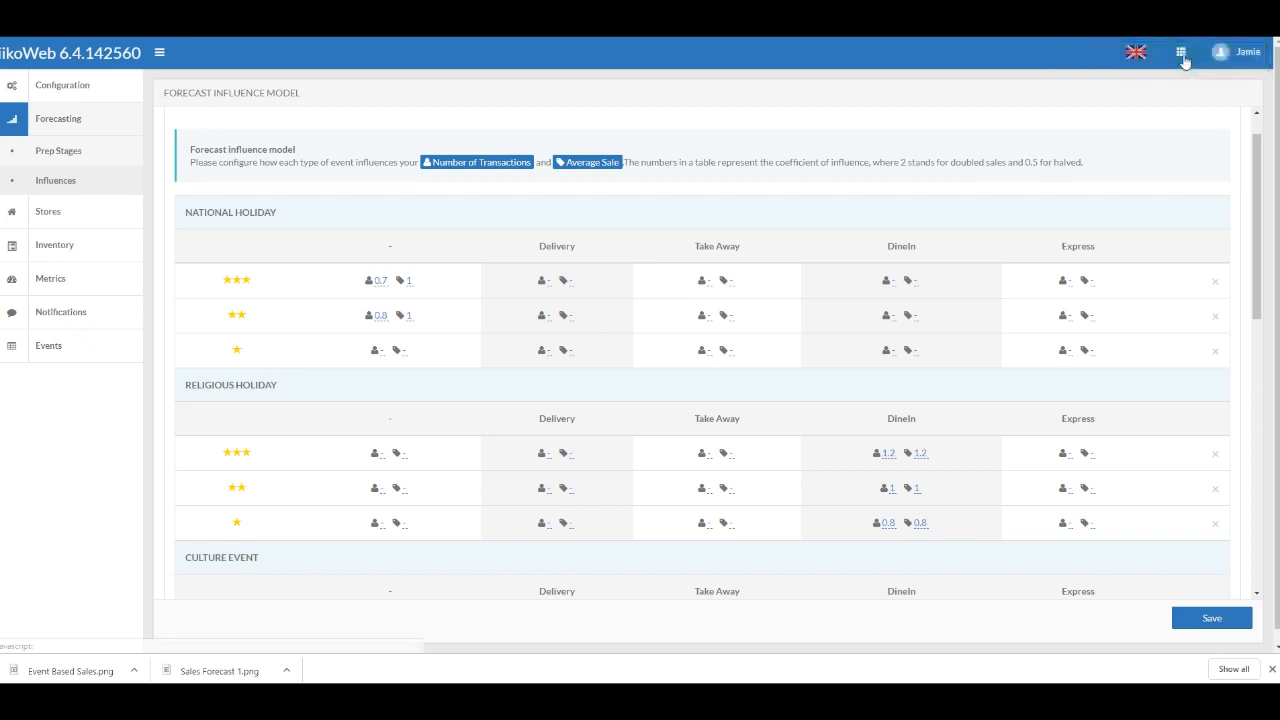
- Switch to the Demo Restaurant&Bar store and check the Easter label on Sunday 21 April in the sales forecast
click(1183, 62)
click(1048, 106)
click(543, 251)
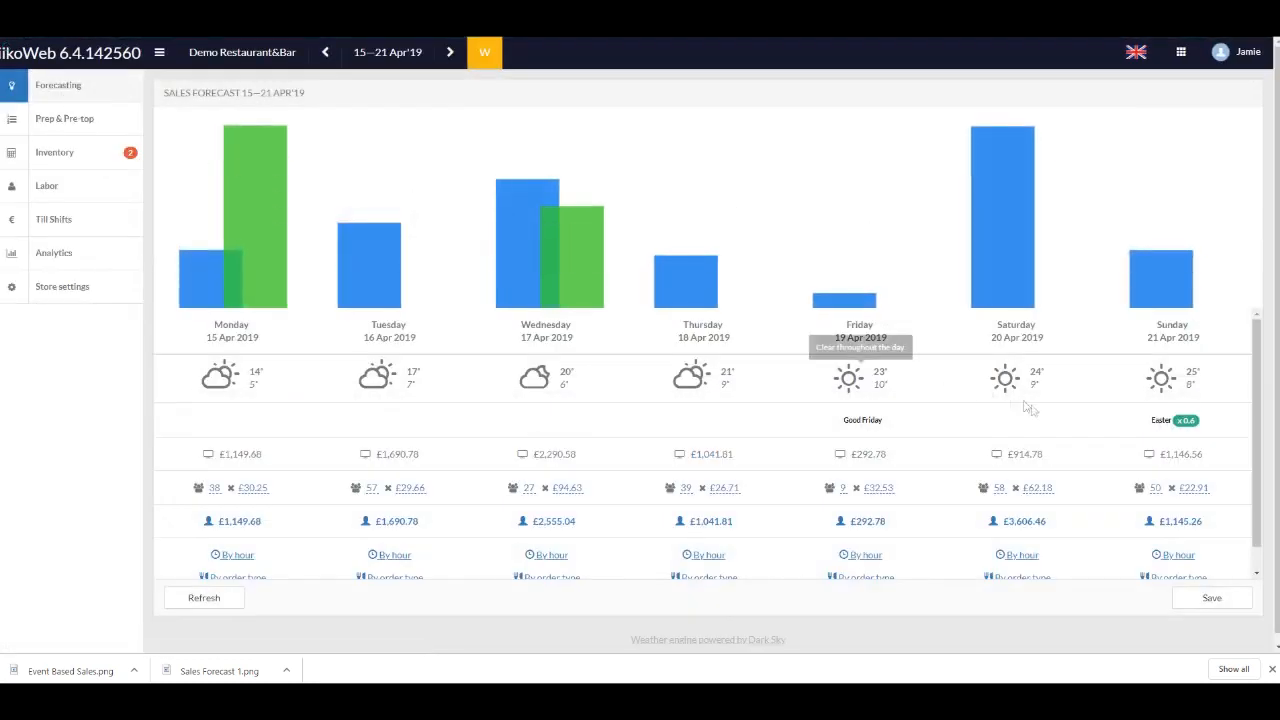
drag(1203, 423, 1148, 424)
click(1148, 424)
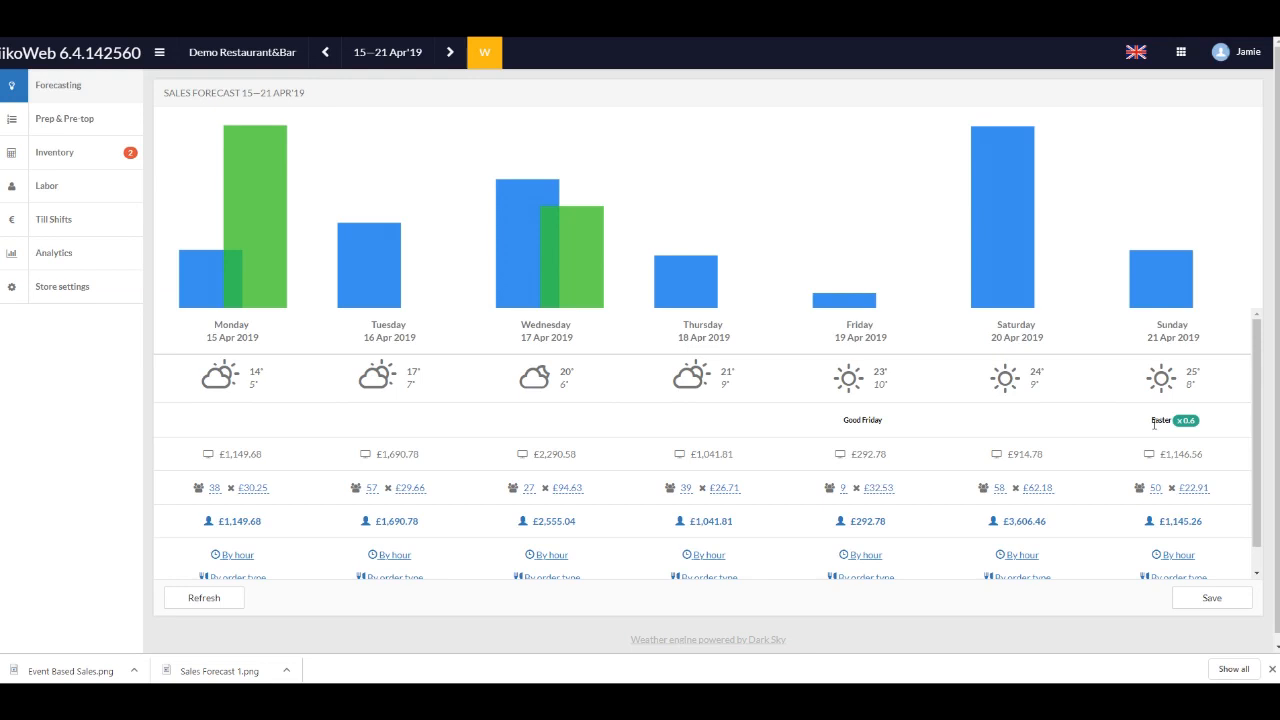
- Start a new event from the April 2019 Events calendar in the system setup
click(1181, 53)
click(1068, 112)
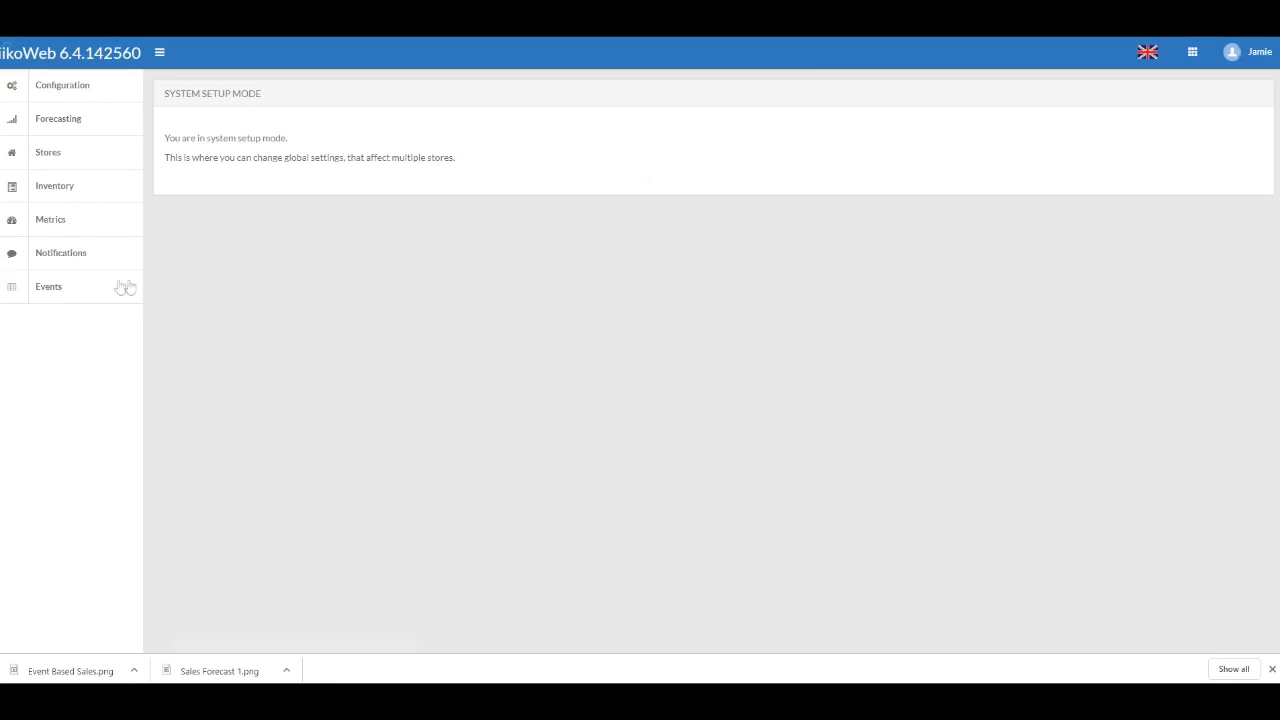
click(48, 290)
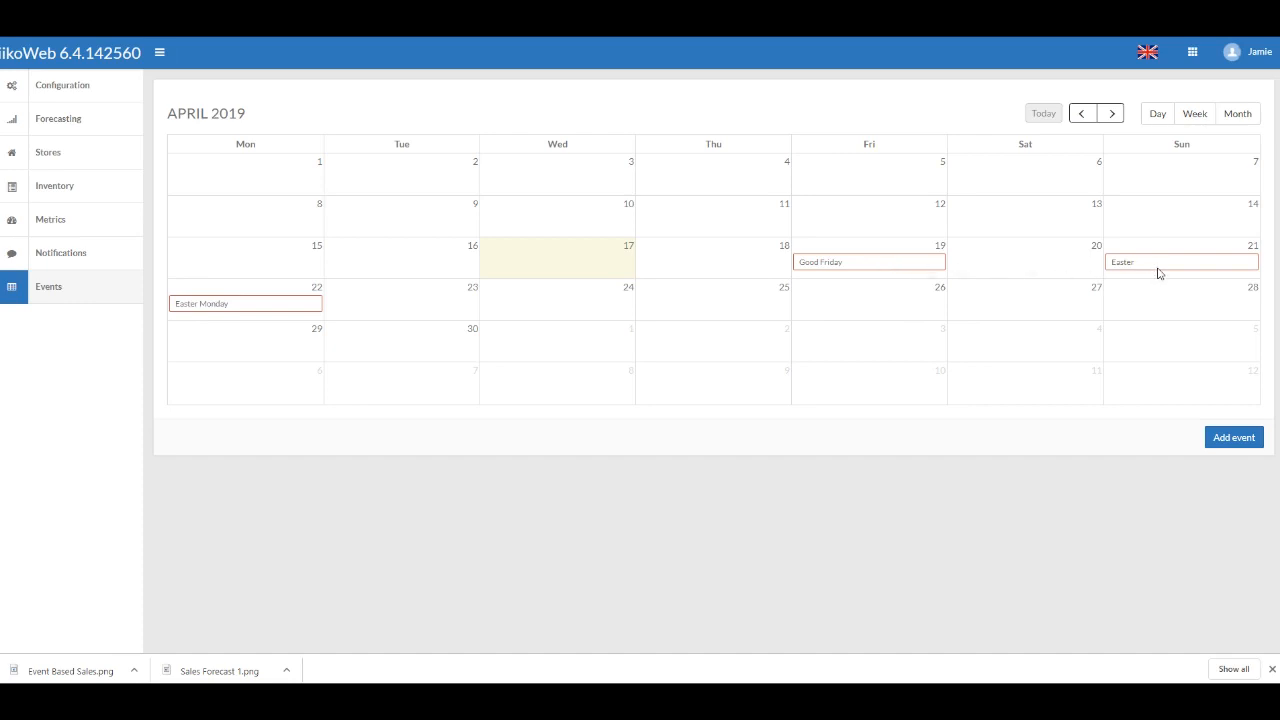
click(1019, 271)
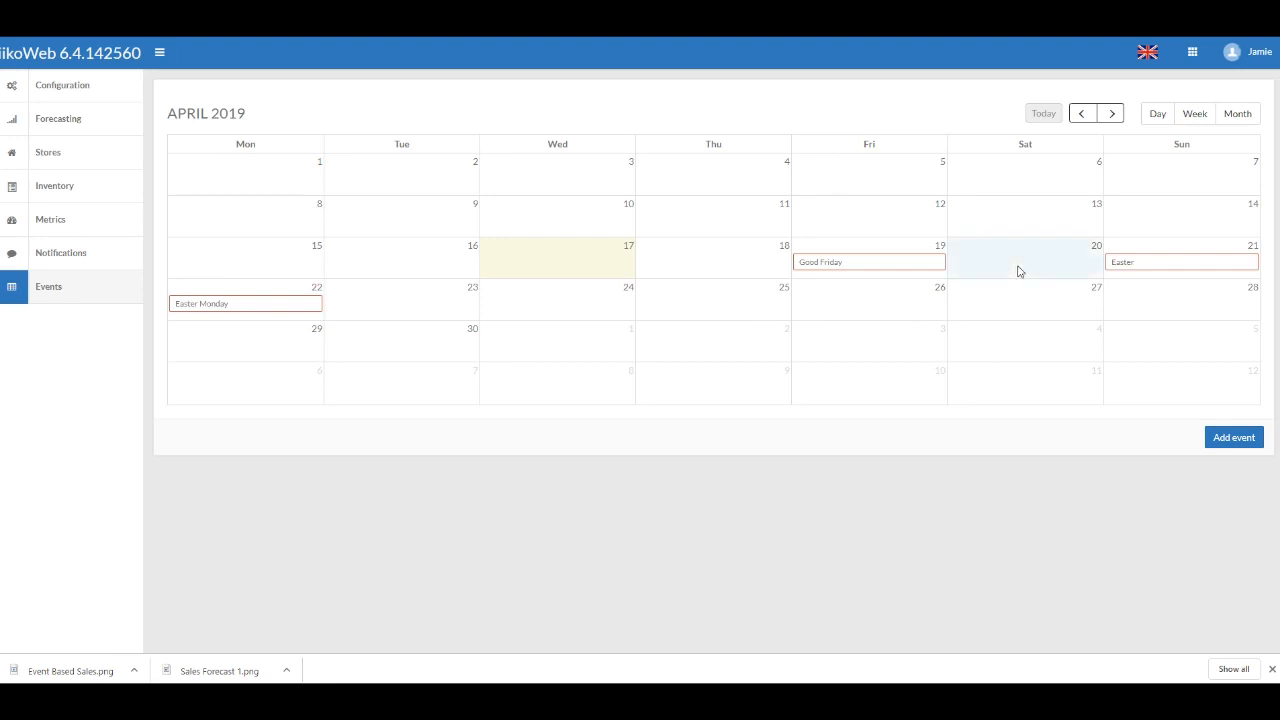
click(1233, 438)
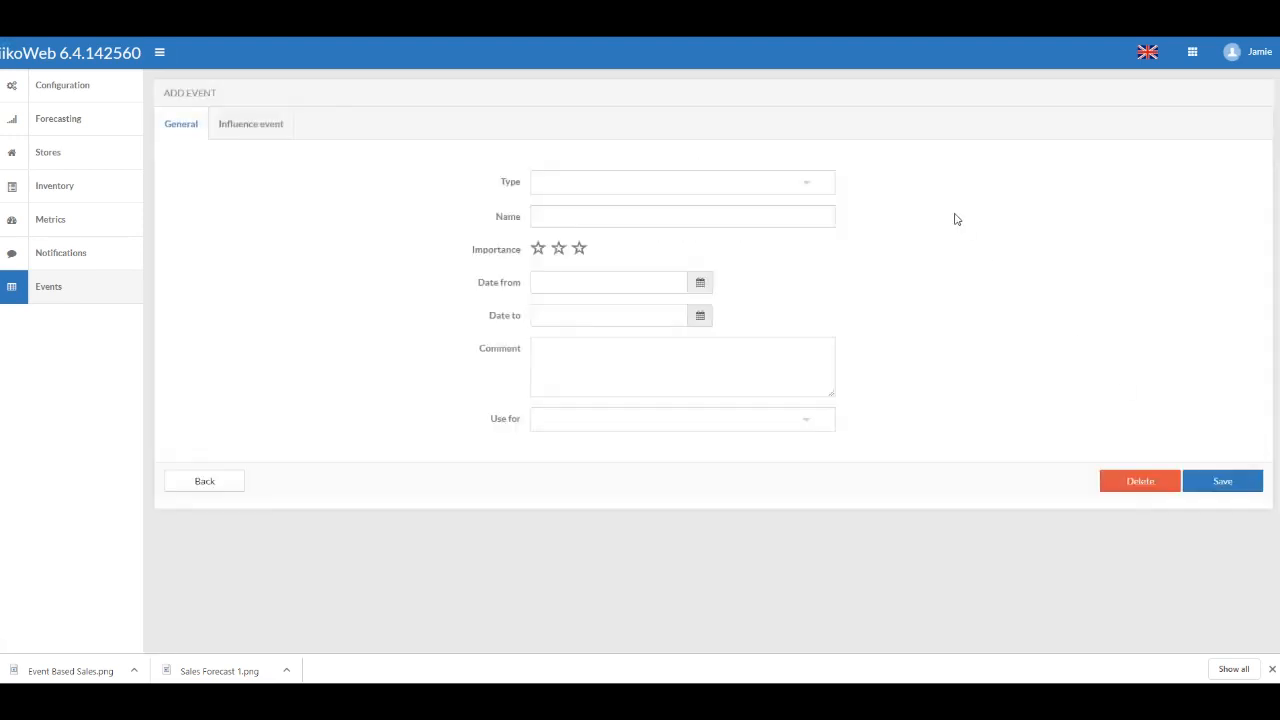
- Set the event's type to National Holiday, its name to Easter Weekend and its importance to two stars
click(808, 187)
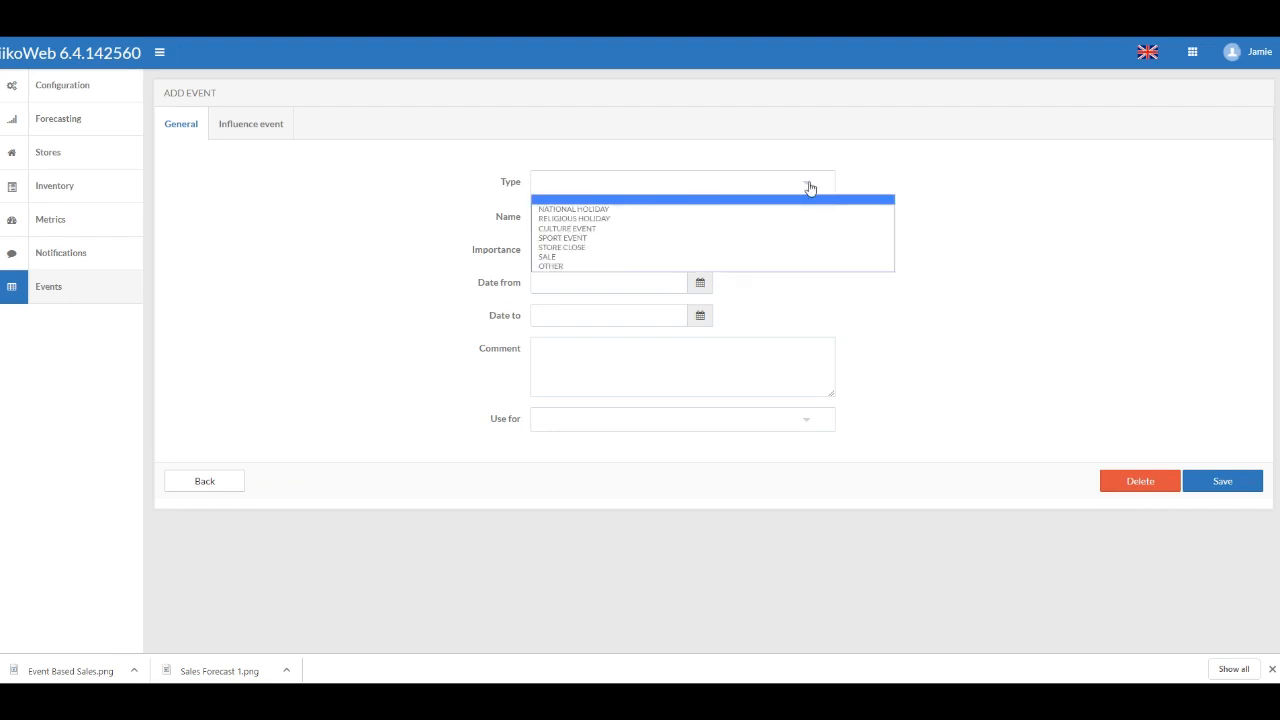
click(598, 209)
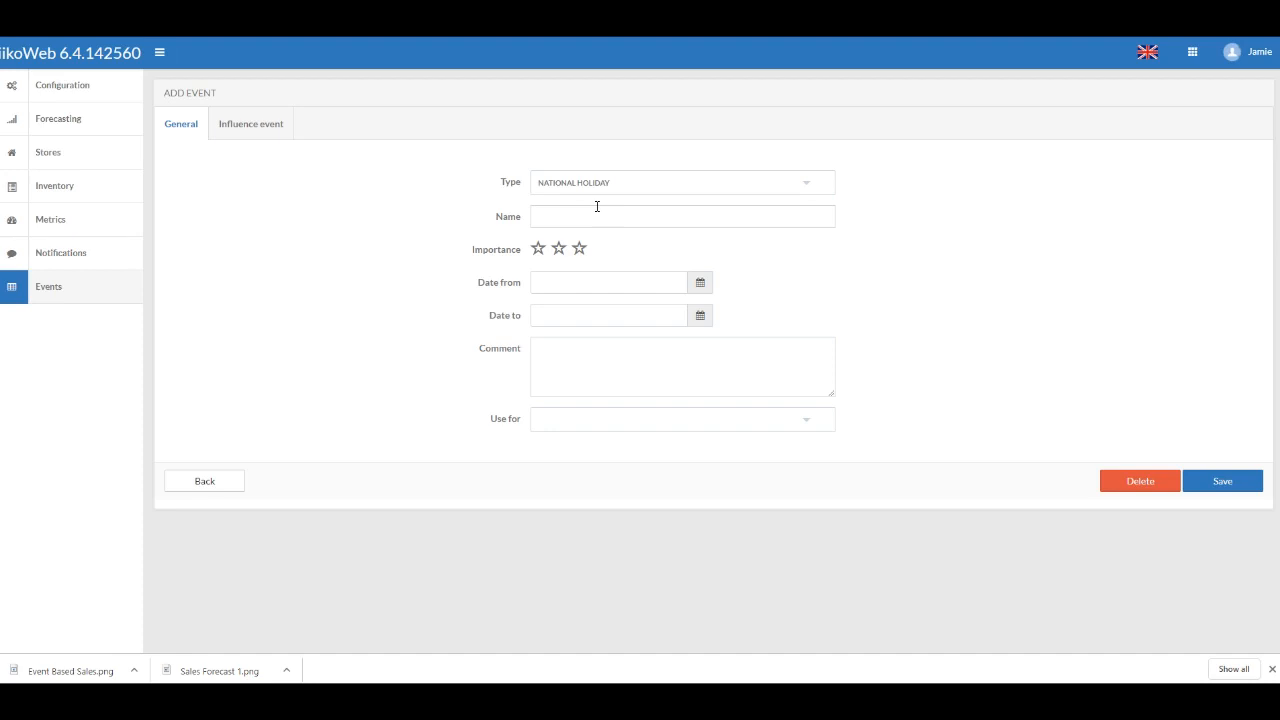
click(683, 212)
text(Easter Weekend)
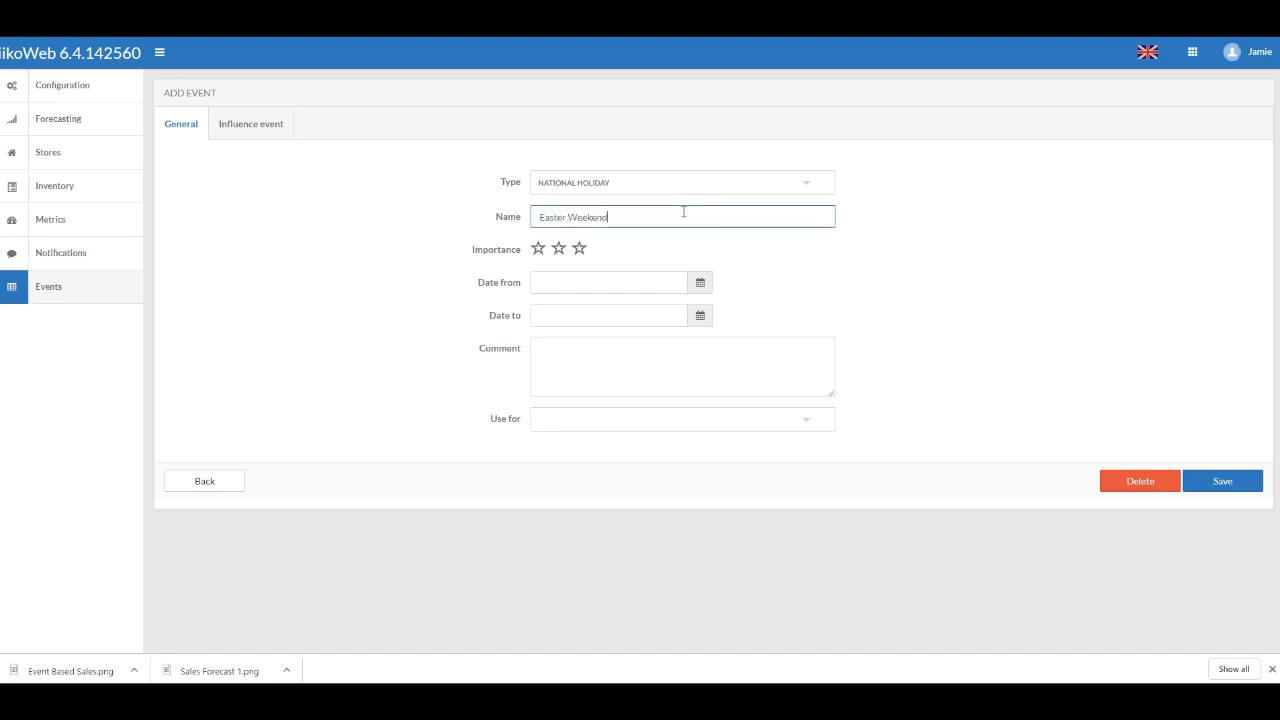
click(558, 250)
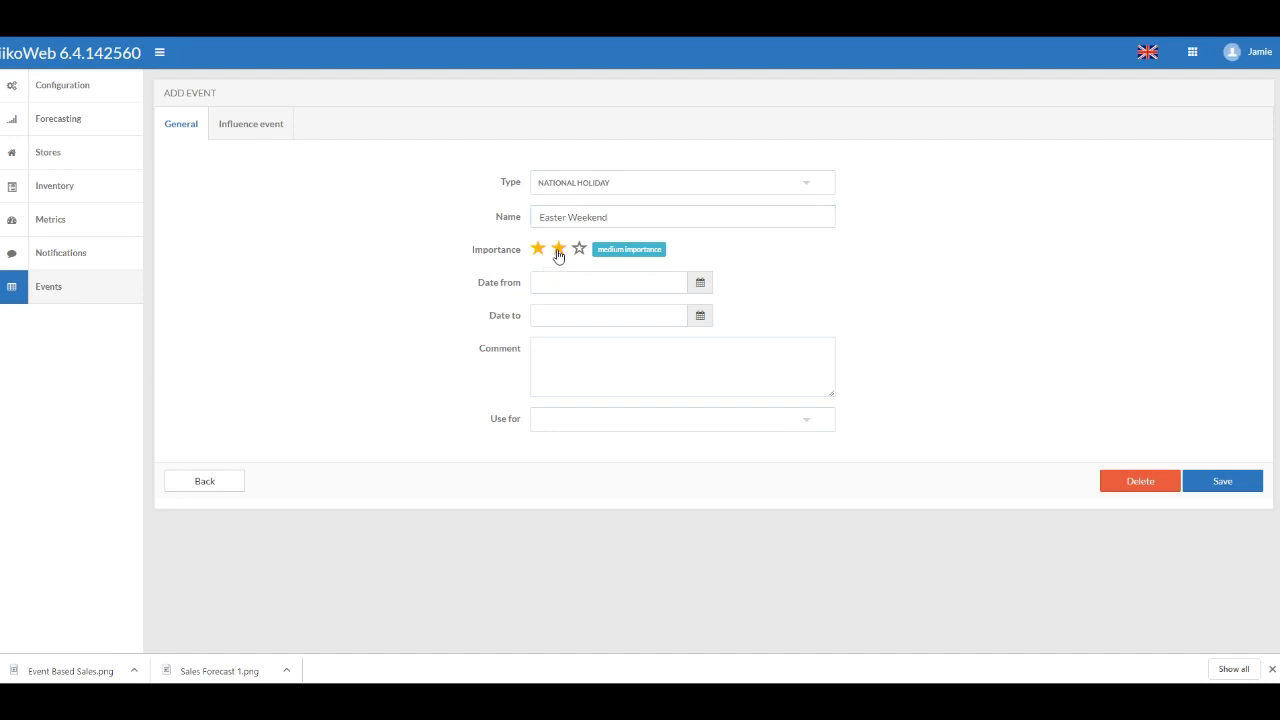
- Date the event 20 Apr 2019, add the comment "Easter Weekend", apply it to the entire system and save it
click(700, 286)
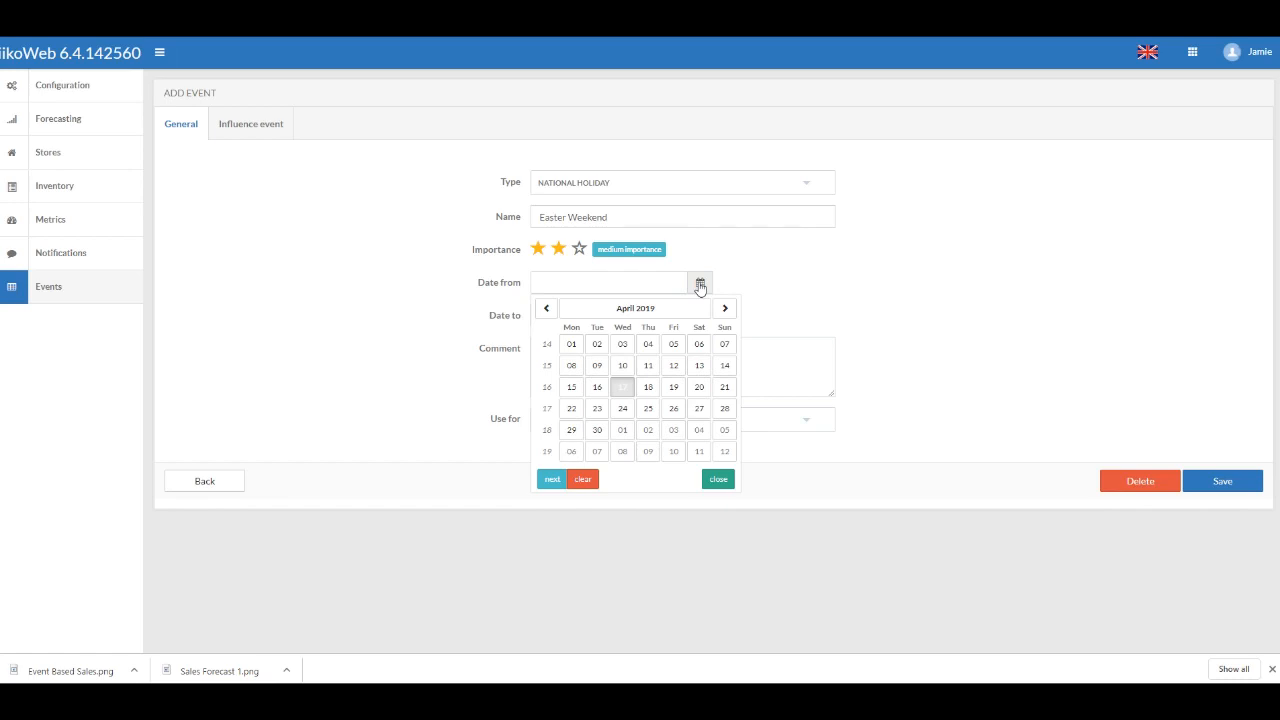
click(698, 390)
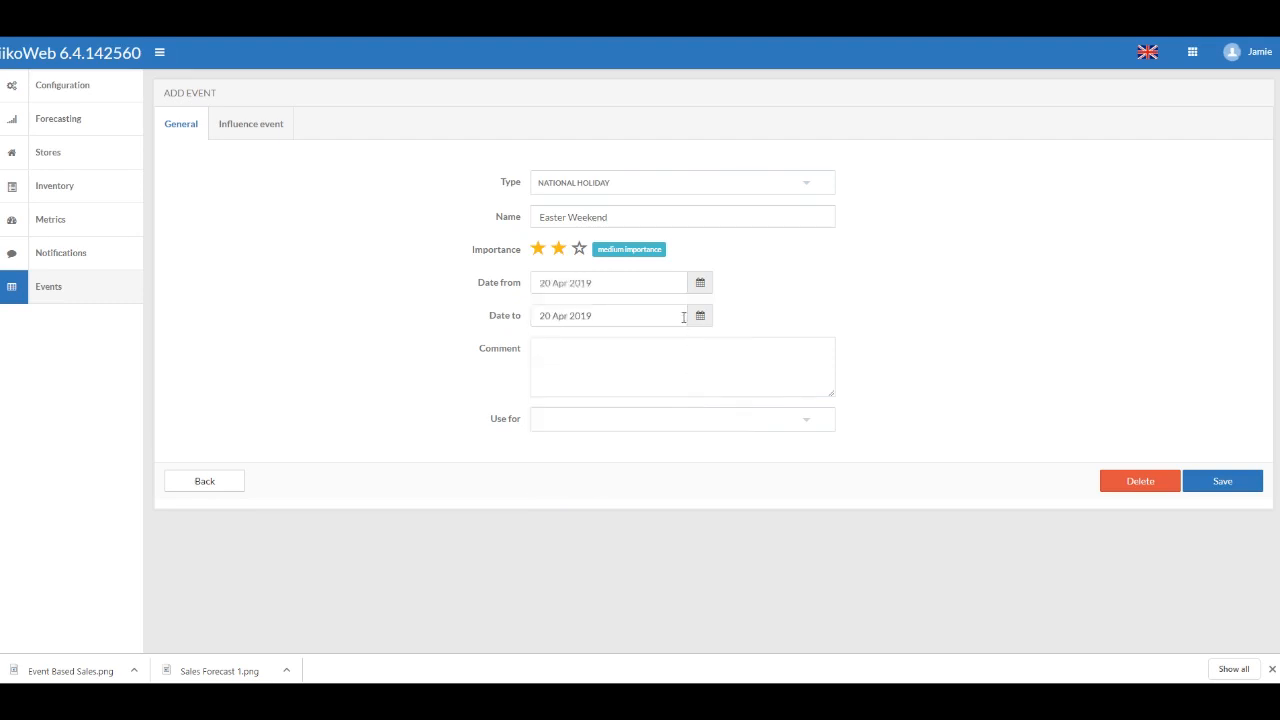
click(659, 348)
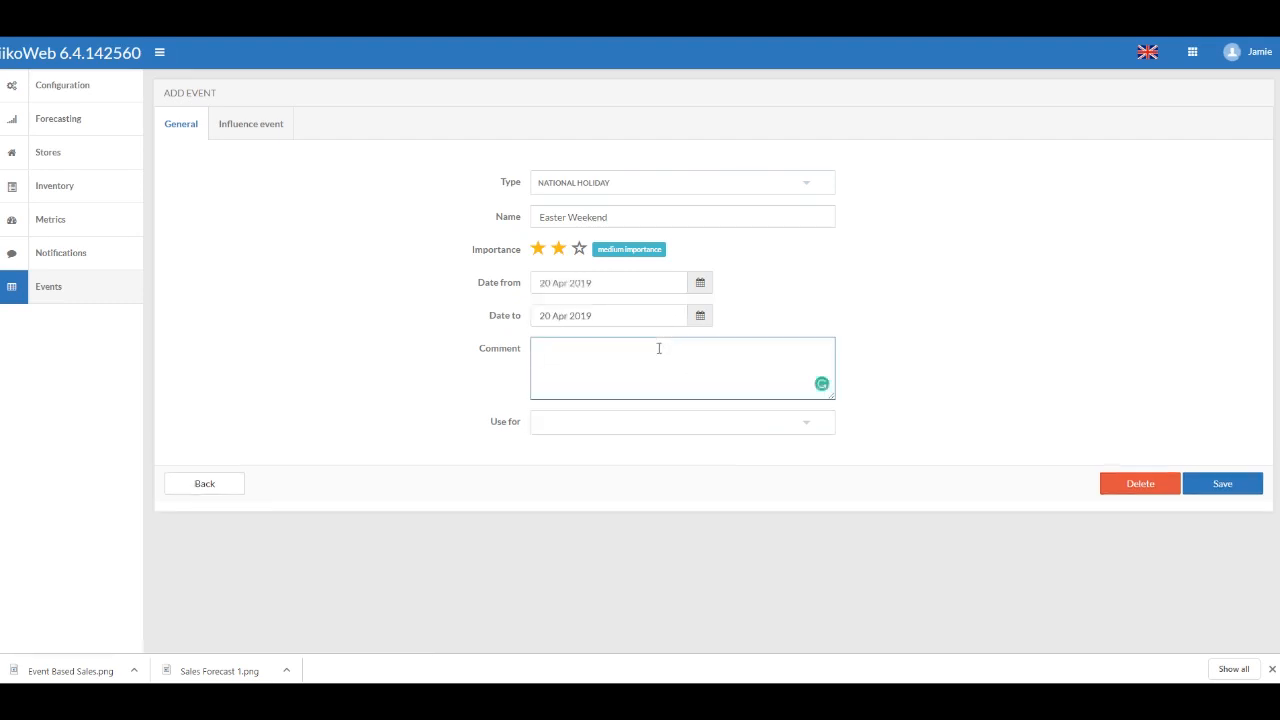
text(Easter Weekend)
click(806, 428)
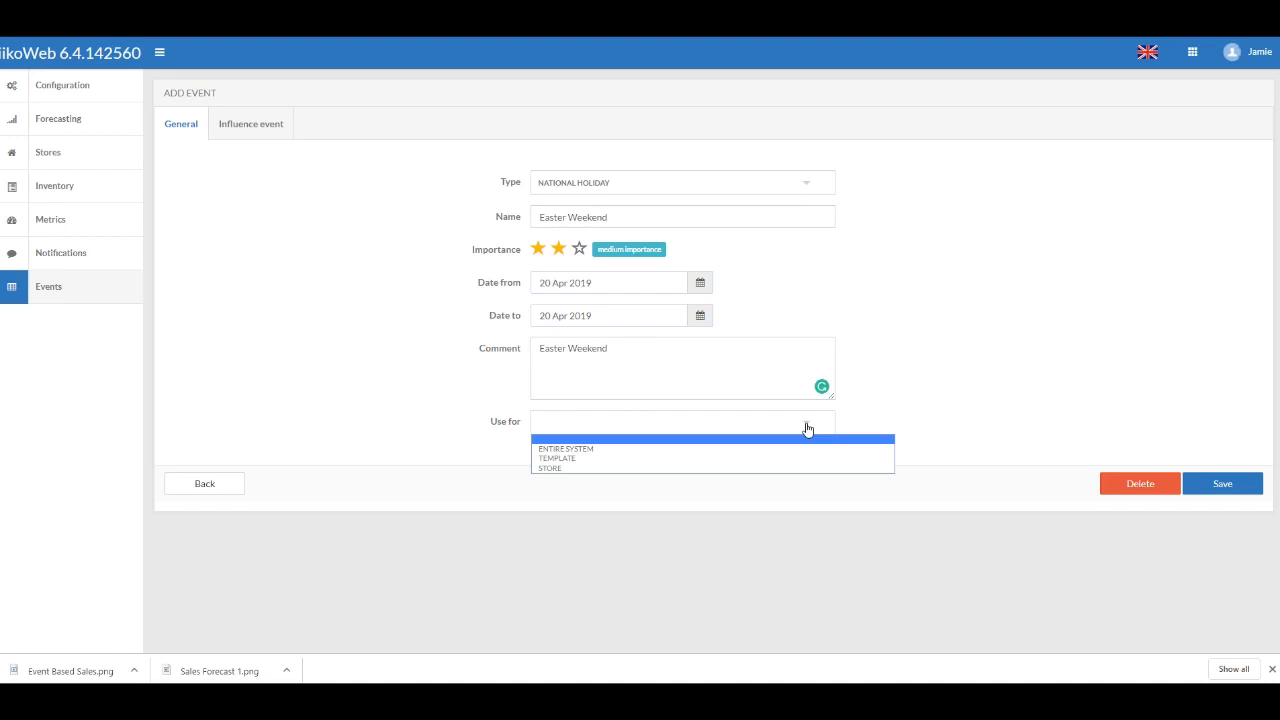
click(575, 450)
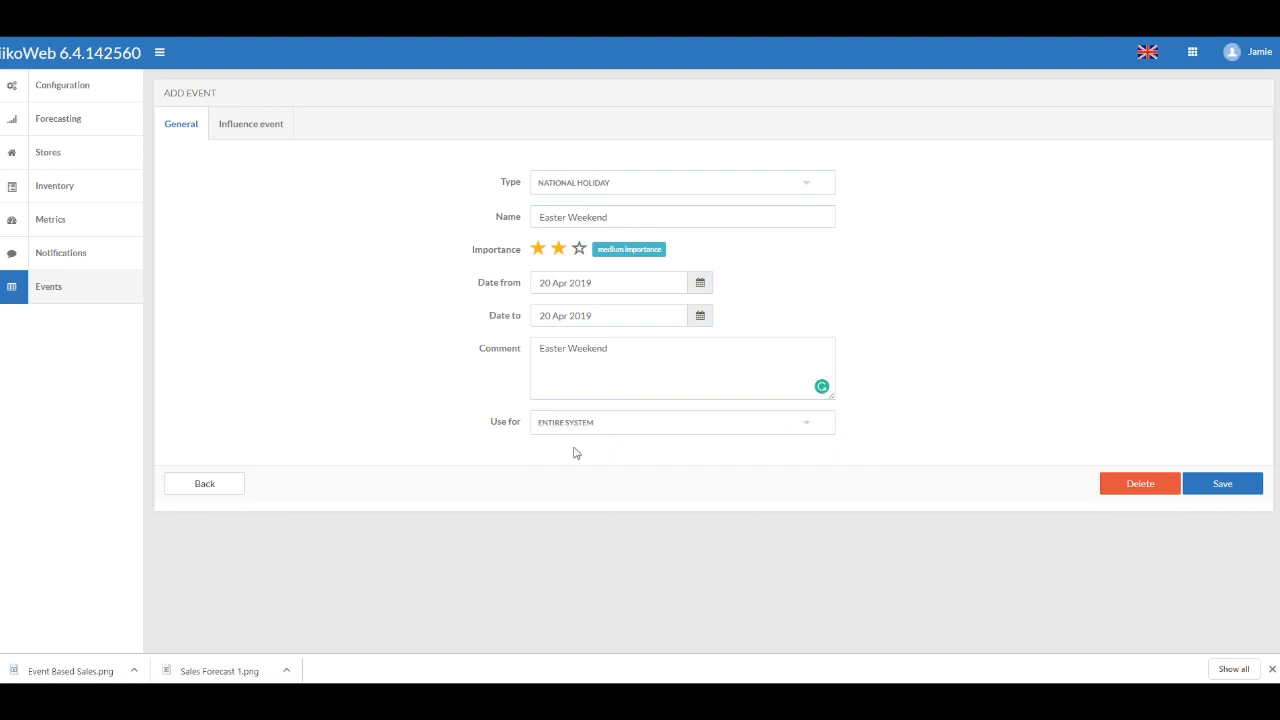
click(1217, 489)
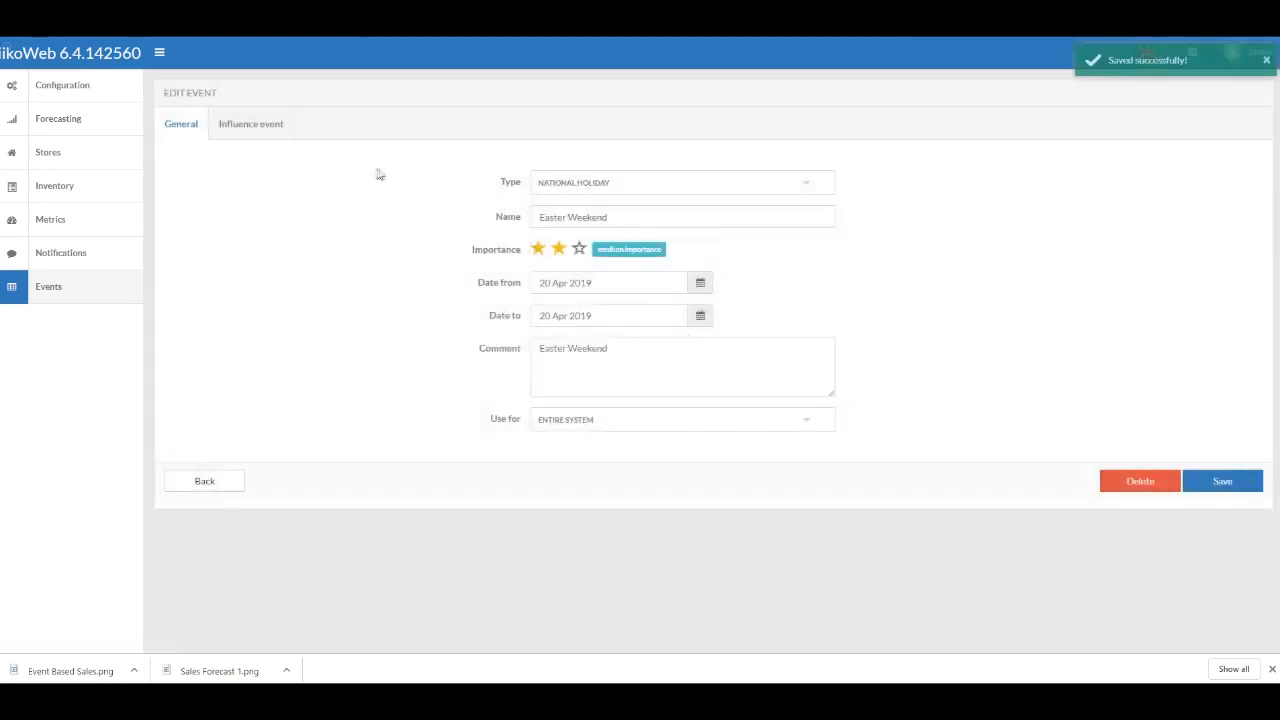
- In the event's influence settings, set the account binding guest checks and average check to 1.2
click(258, 130)
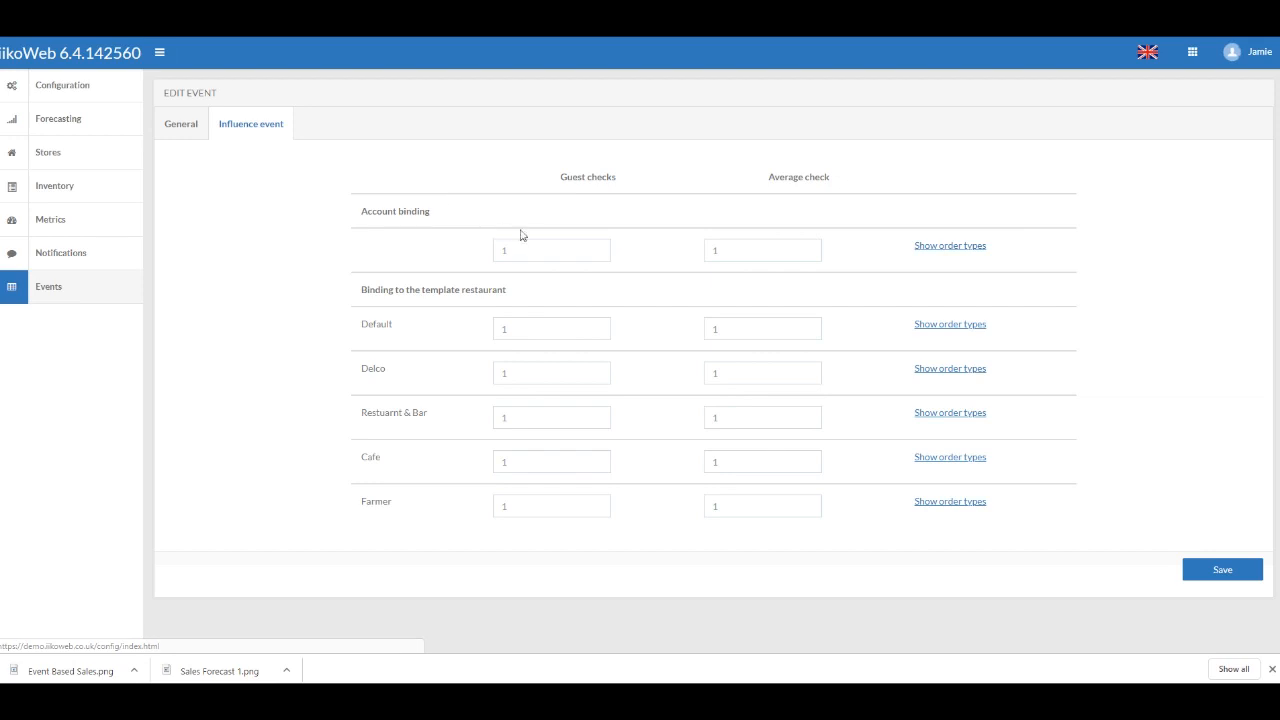
click(597, 248)
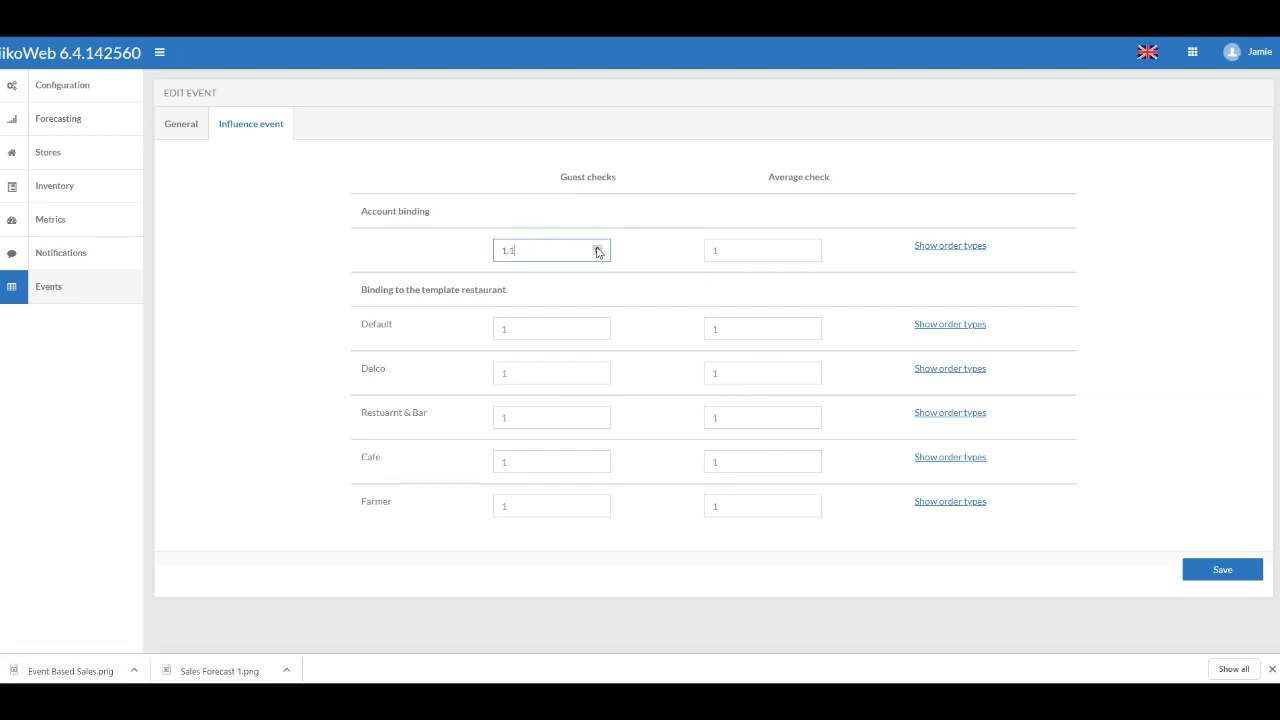
click(765, 253)
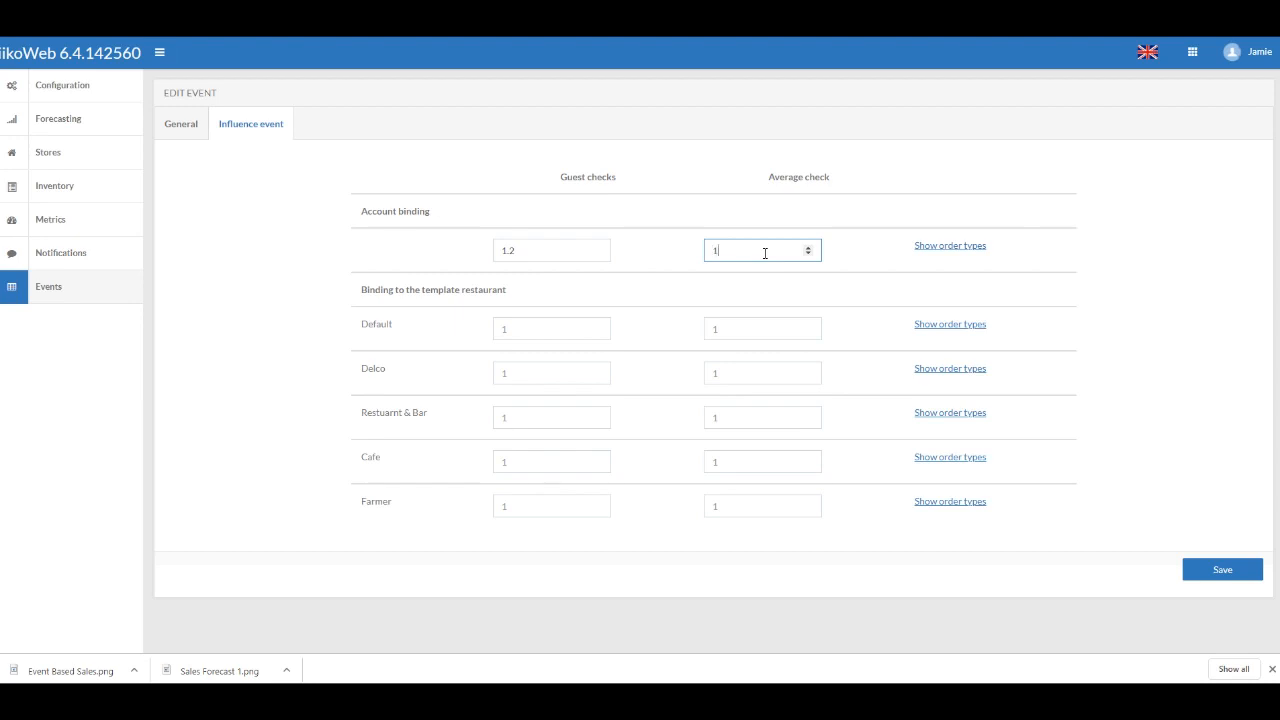
click(855, 258)
- Set the guest checks and average check of the Restuarnt & Bar template to 1.2
click(505, 417)
text(1.2)
key(Tab)
text(1.2)
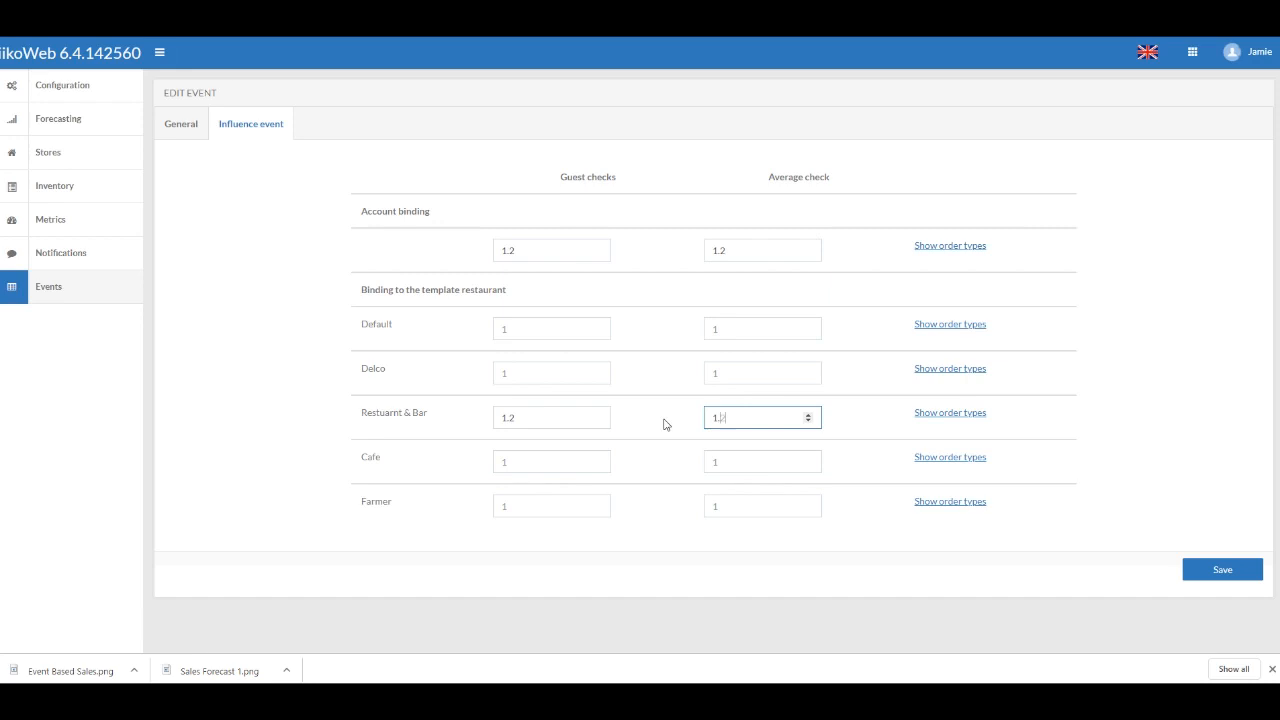
click(876, 362)
- Show the Restuarnt & Bar order types and set Take Away guest checks and average check to 0.9
click(932, 420)
scroll(909, 417, down, 2)
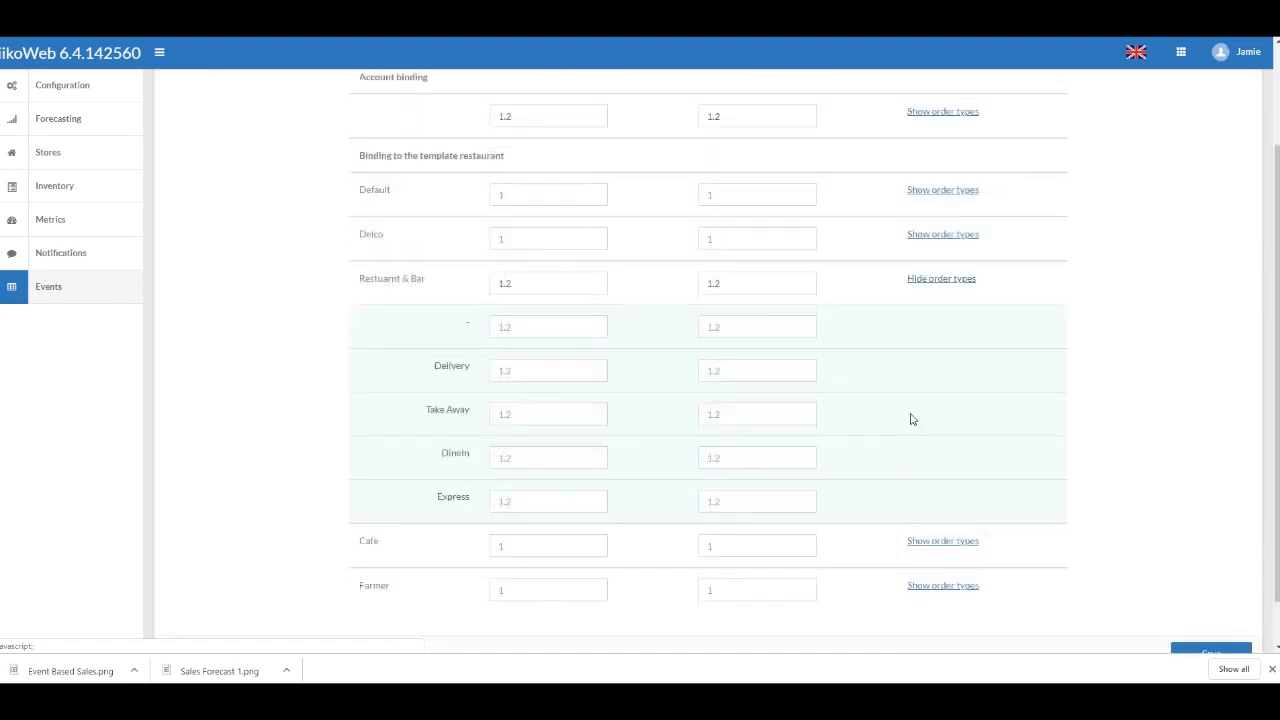
click(594, 419)
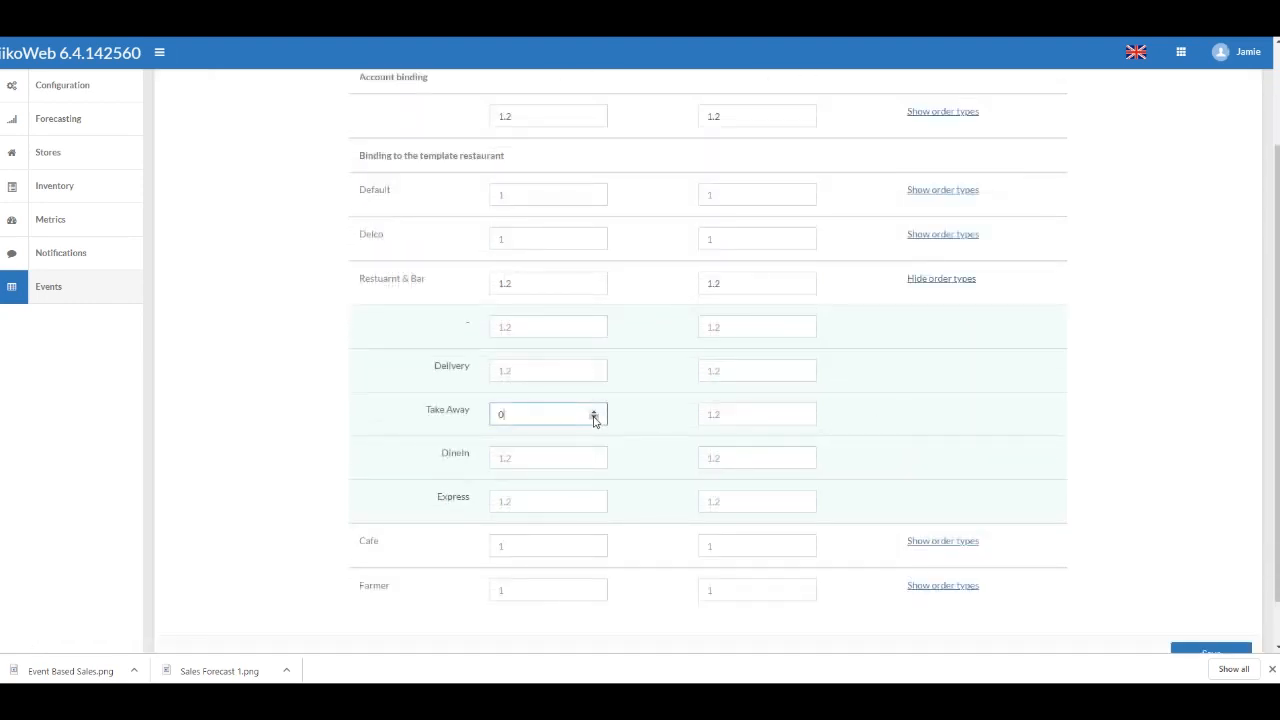
drag(566, 416, 467, 414)
text(0.9)
click(700, 416)
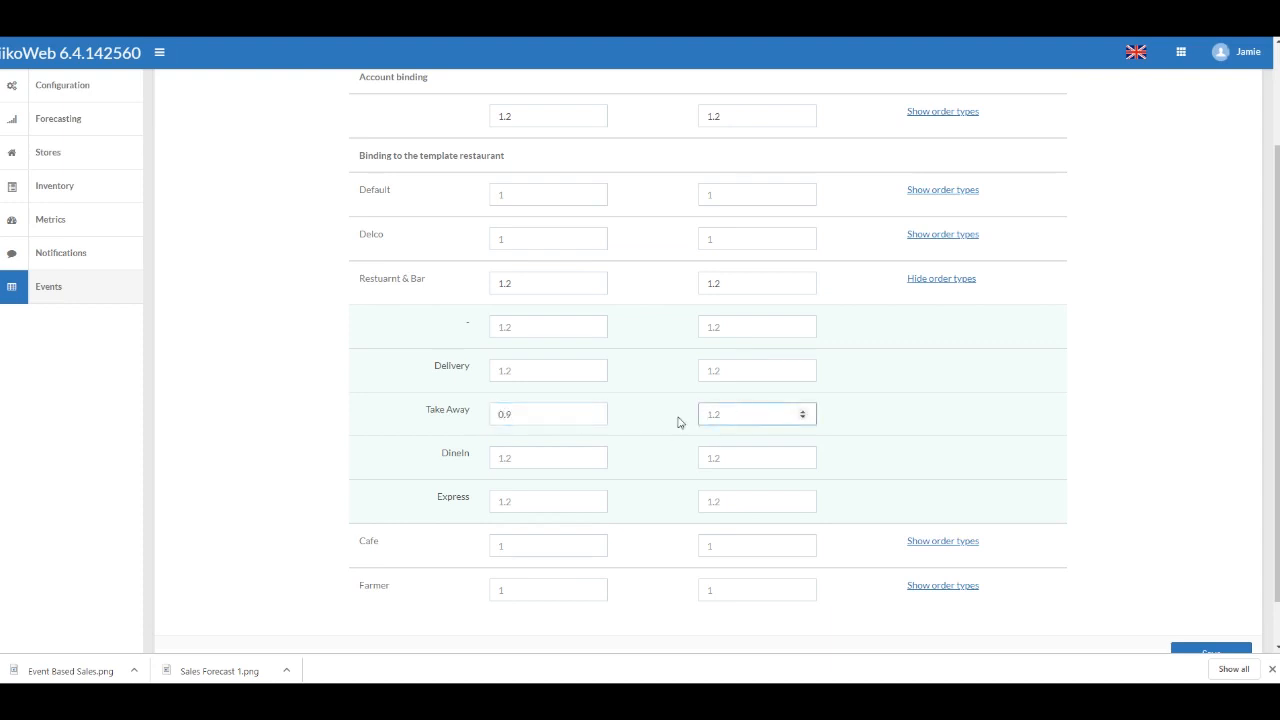
text(0.)
- Set the Restuarnt & Bar Delivery guest checks and average check to 1.3 and save the event's influence
click(541, 371)
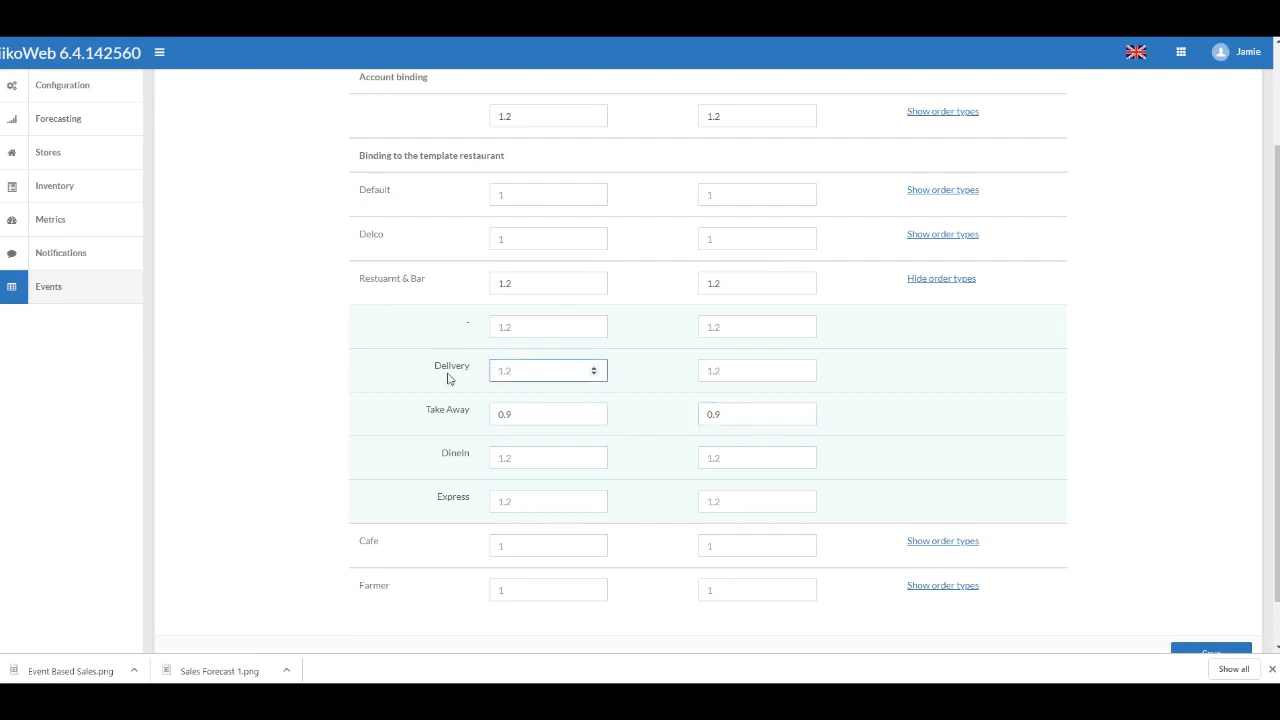
click(739, 371)
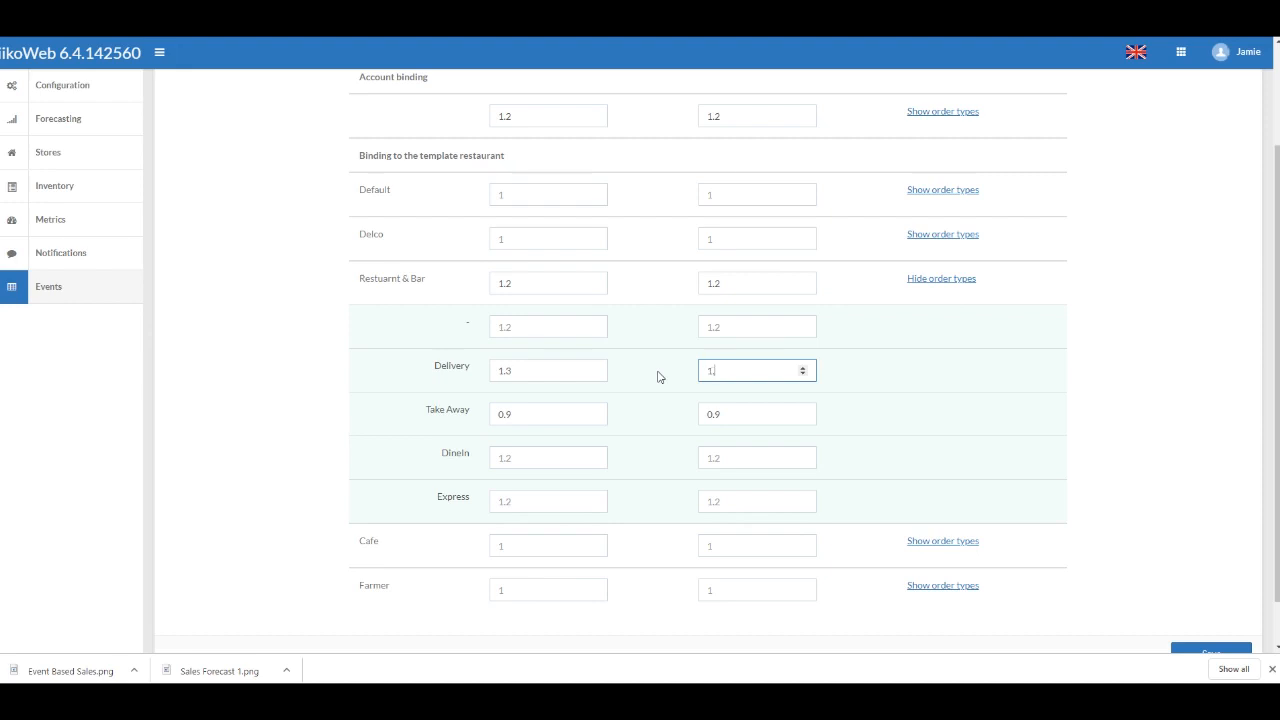
scroll(1161, 473, down, 1)
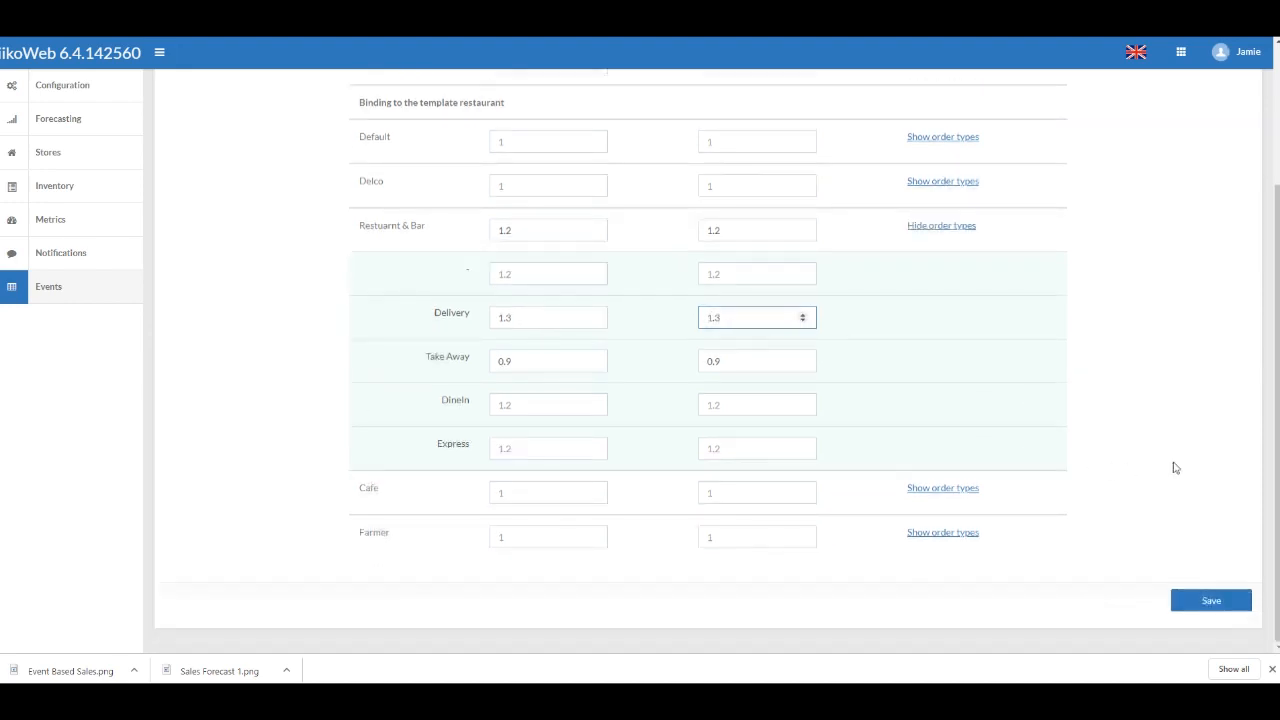
click(1213, 607)
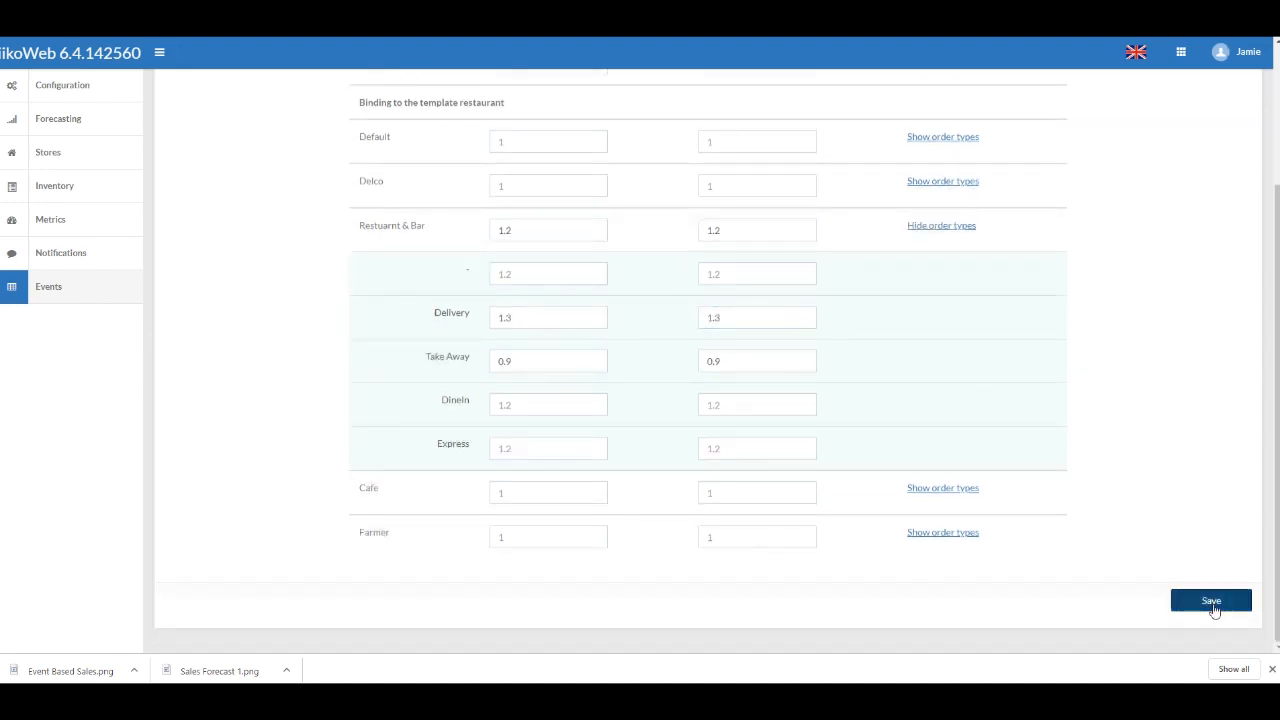
- Return to the Demo Restaurant&Bar sales forecast and check how the Easter Weekend event affects Saturday 20 April
click(1180, 58)
click(1055, 98)
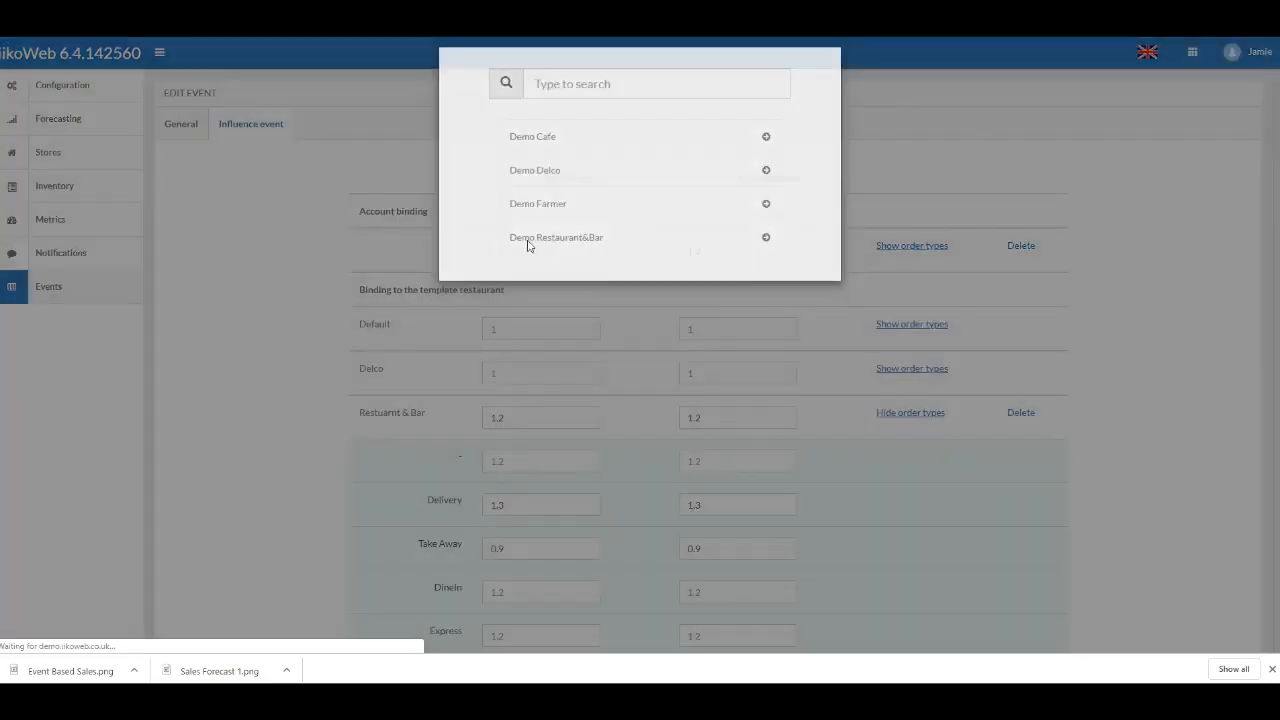
click(527, 246)
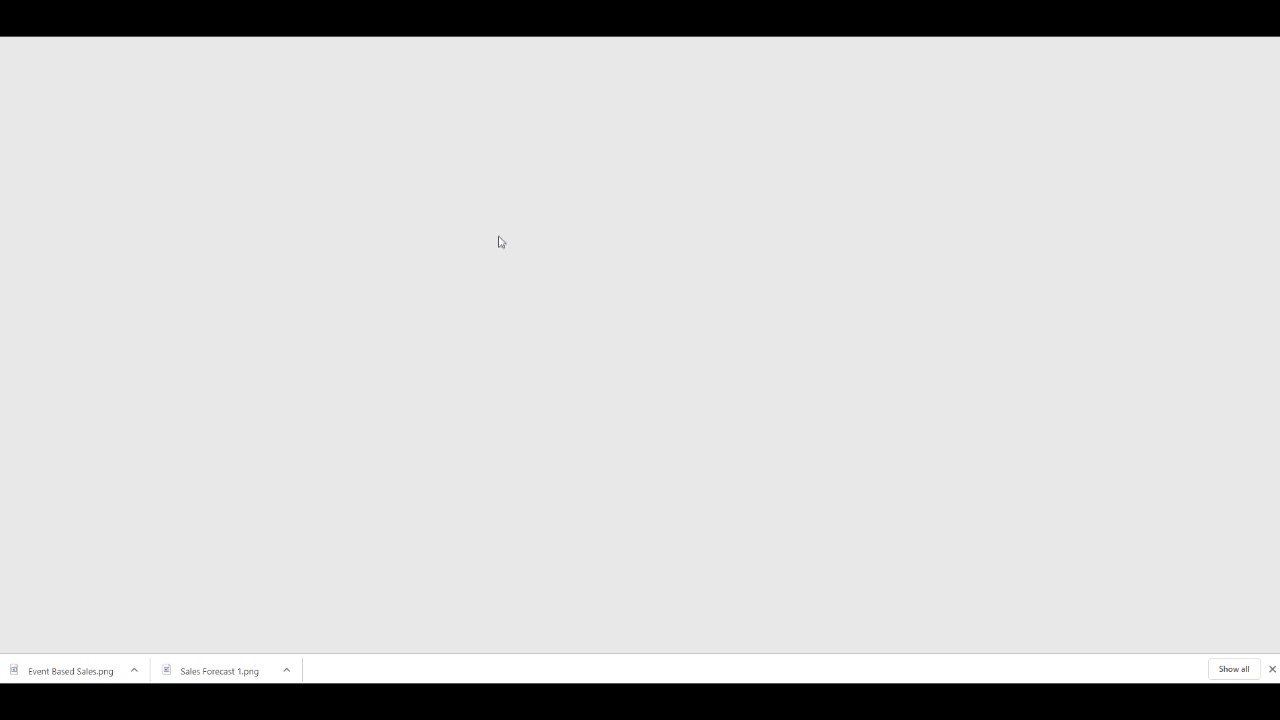
click(55, 94)
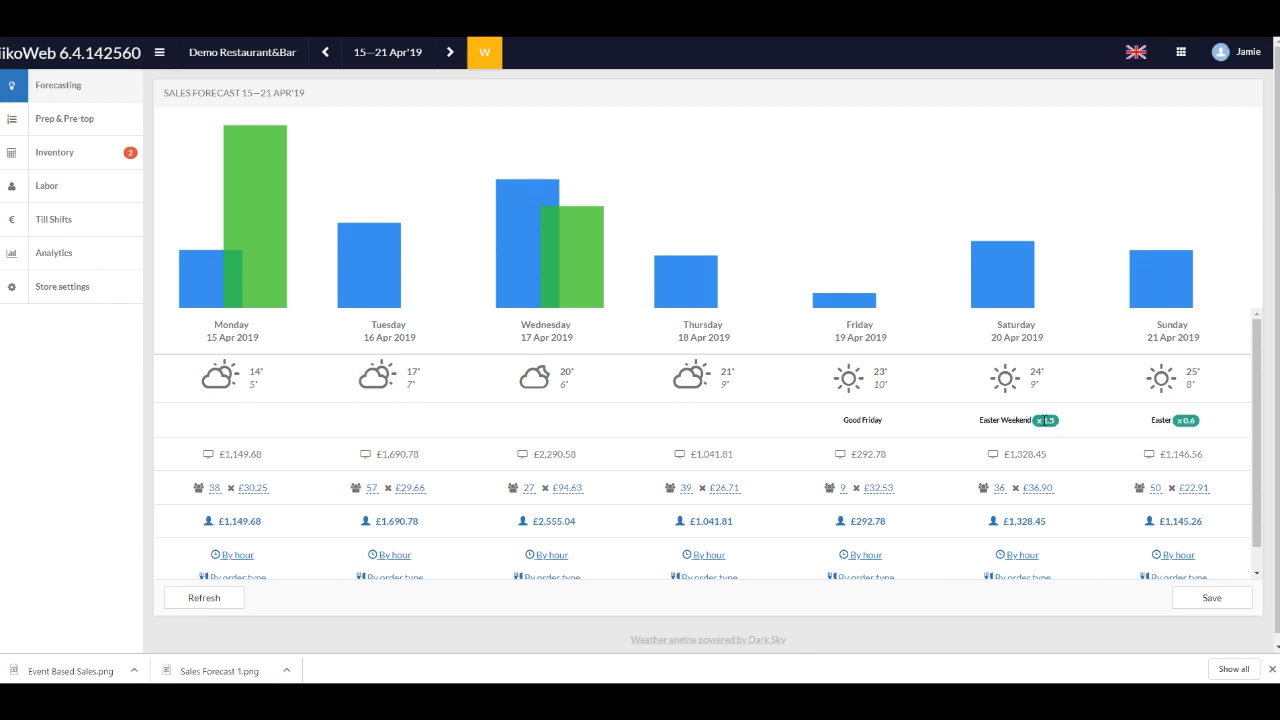
scroll(1043, 420, down, 1)
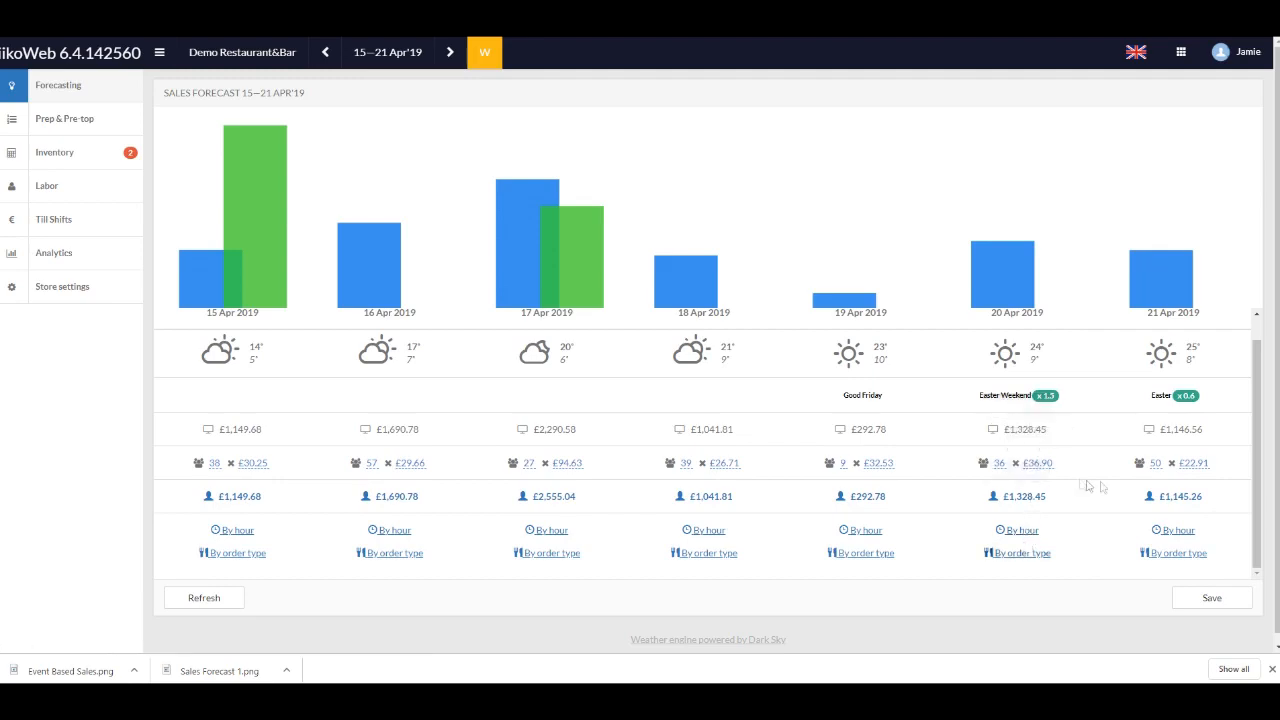